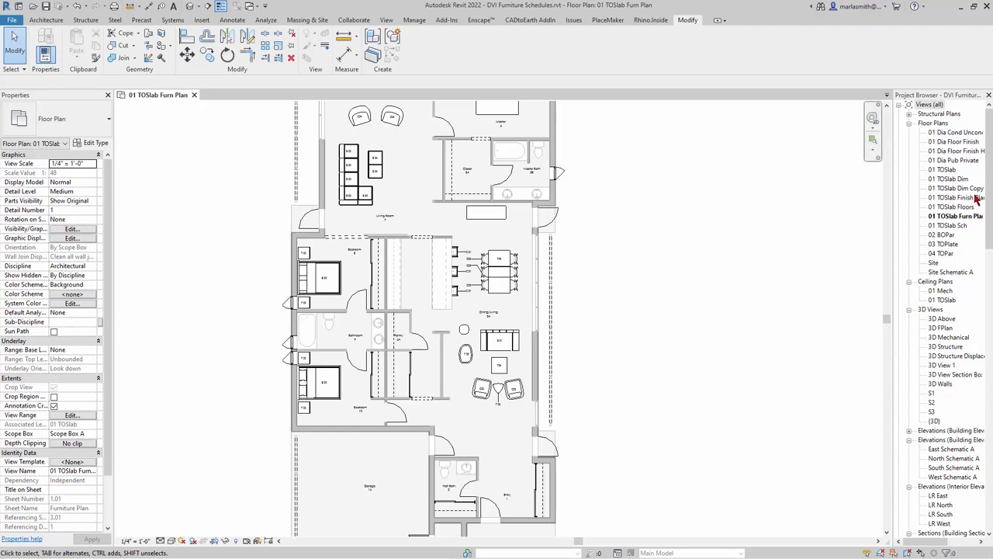
- Open the 1.01 - Furniture Plan sheet from the Project Browser
left_click_drag(988, 194, 991, 300)
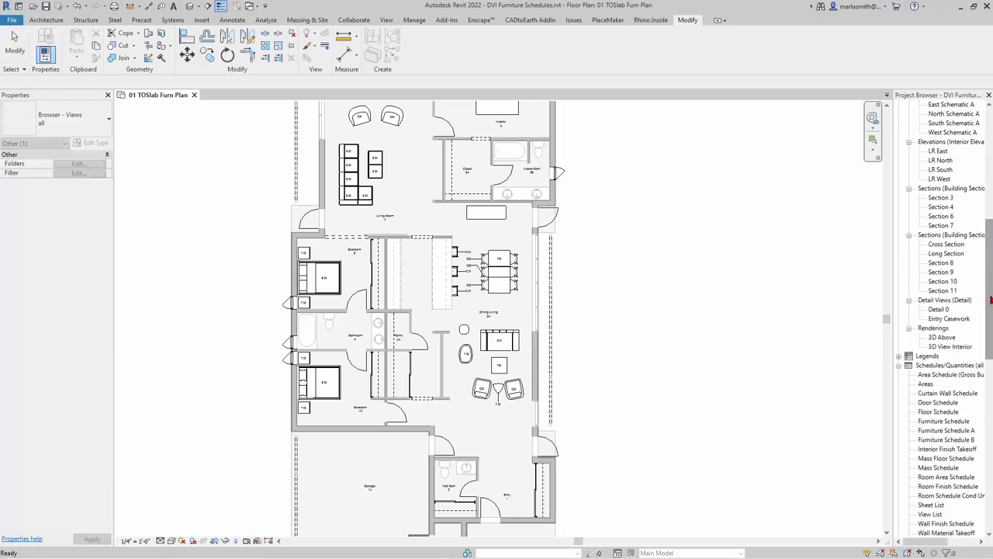
scroll(943, 342, "down", 9)
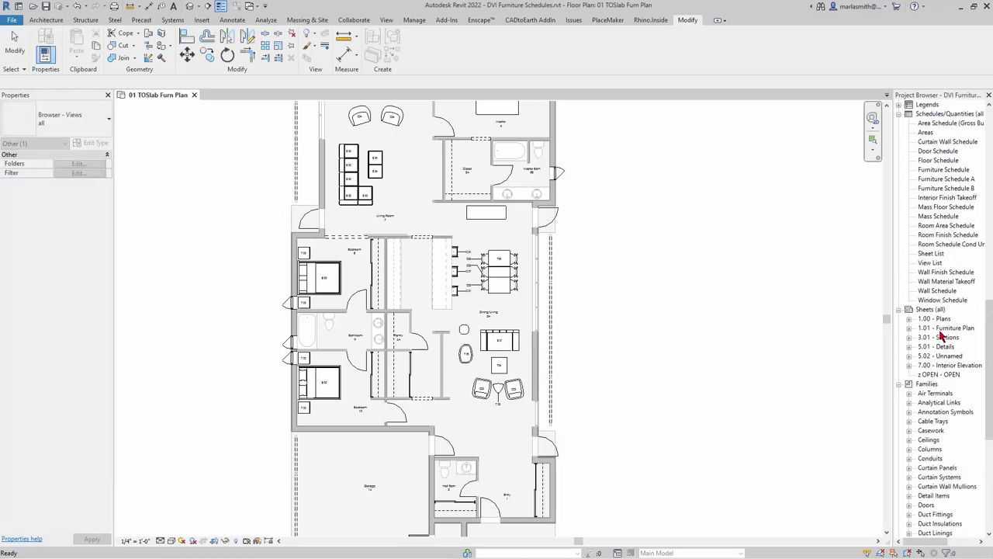
double_click(941, 328)
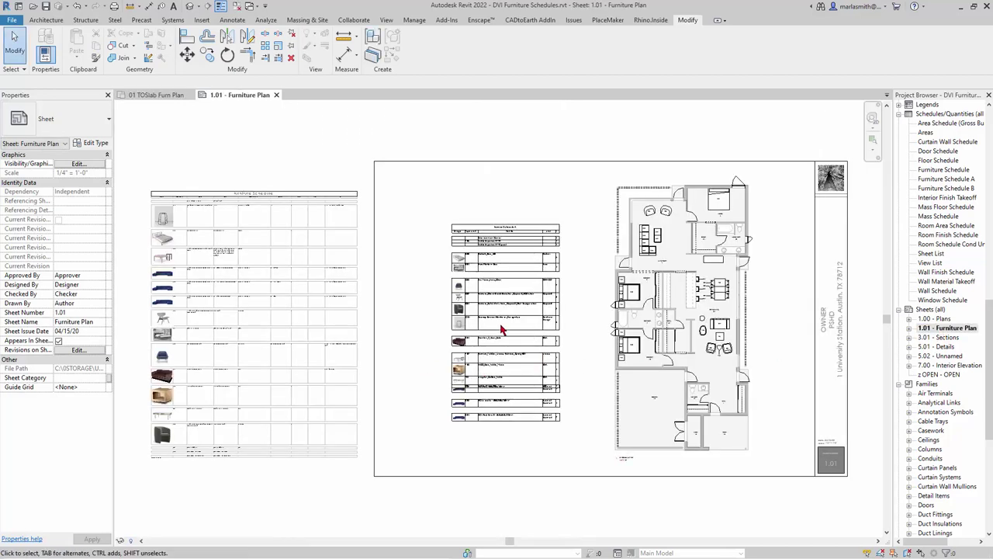
- Zoom in and out on the sheet to inspect Furniture Schedule A and its product images
scroll(726, 279, "up", 3)
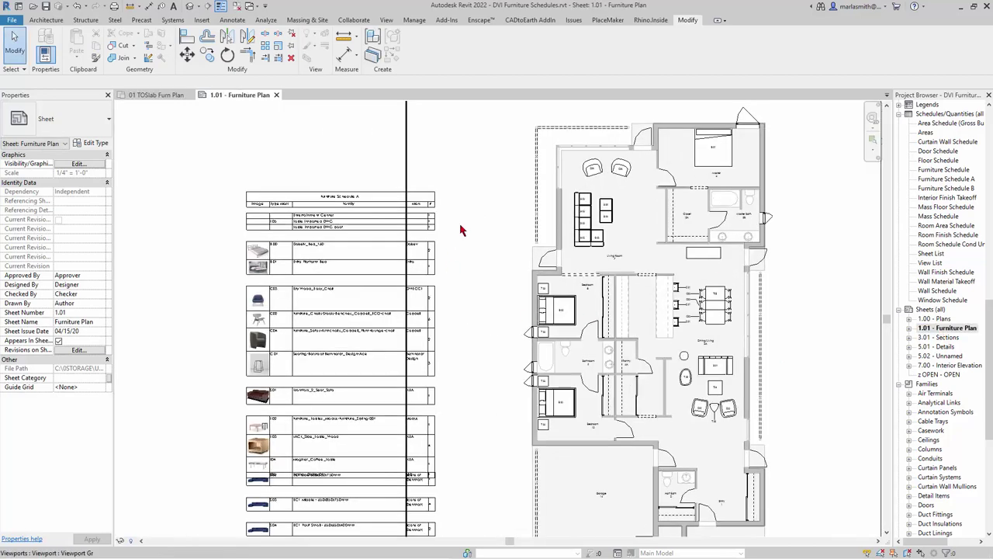
scroll(460, 229, "down", 2)
scroll(372, 202, "up", 3)
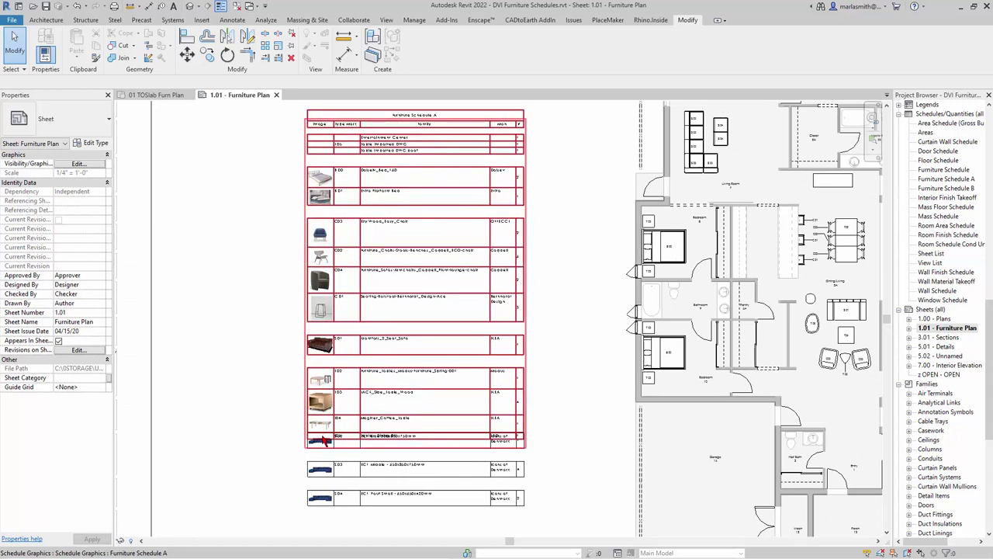
scroll(325, 440, "up", 3)
scroll(340, 417, "down", 5)
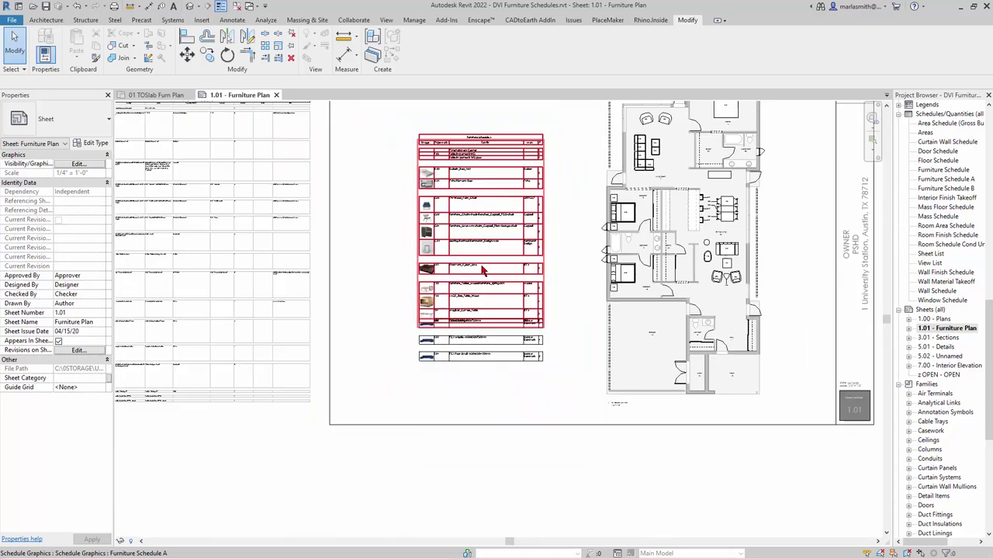
scroll(216, 206, "up", 2)
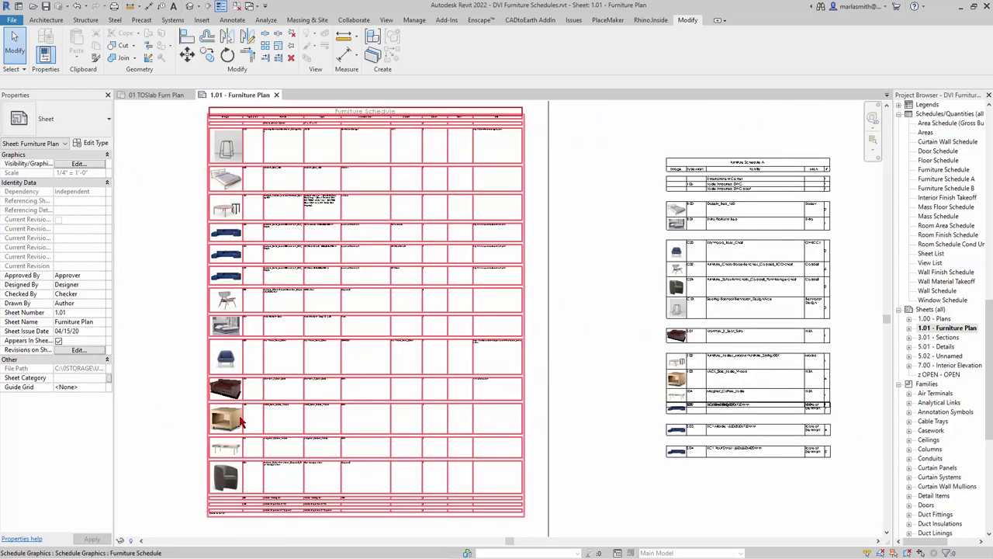
scroll(752, 186, "up", 5)
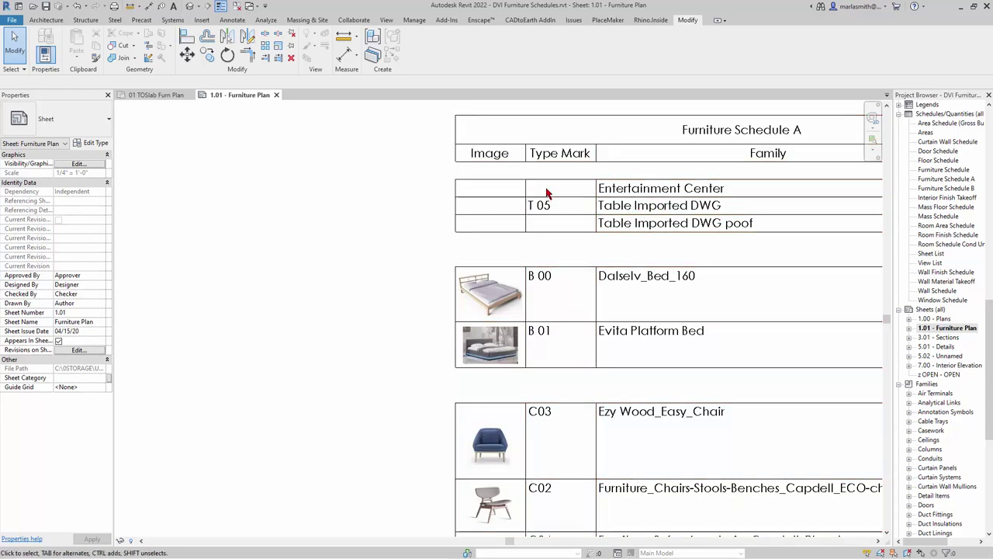
scroll(546, 193, "down", 3)
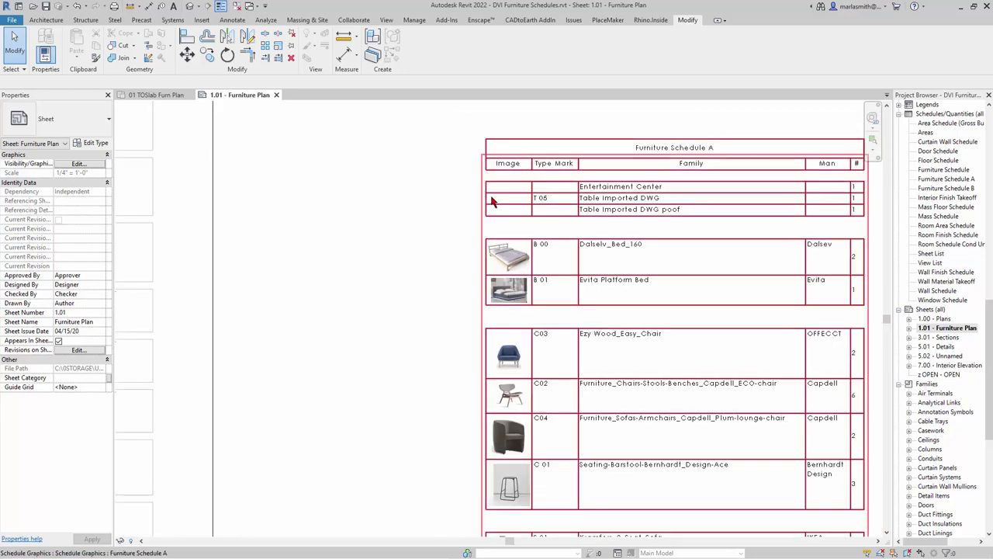
scroll(489, 203, "down", 3)
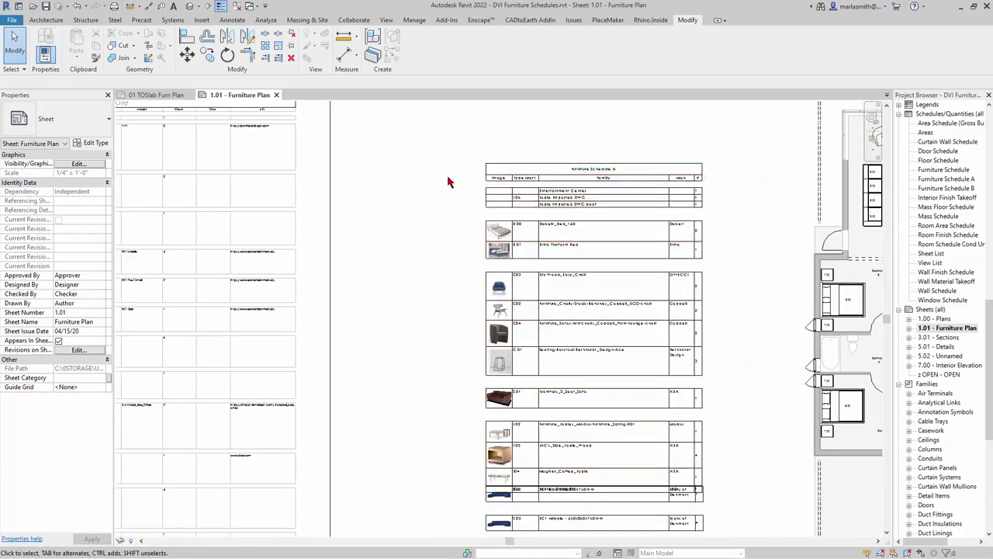
scroll(448, 182, "down", 2)
scroll(448, 182, "down", 2)
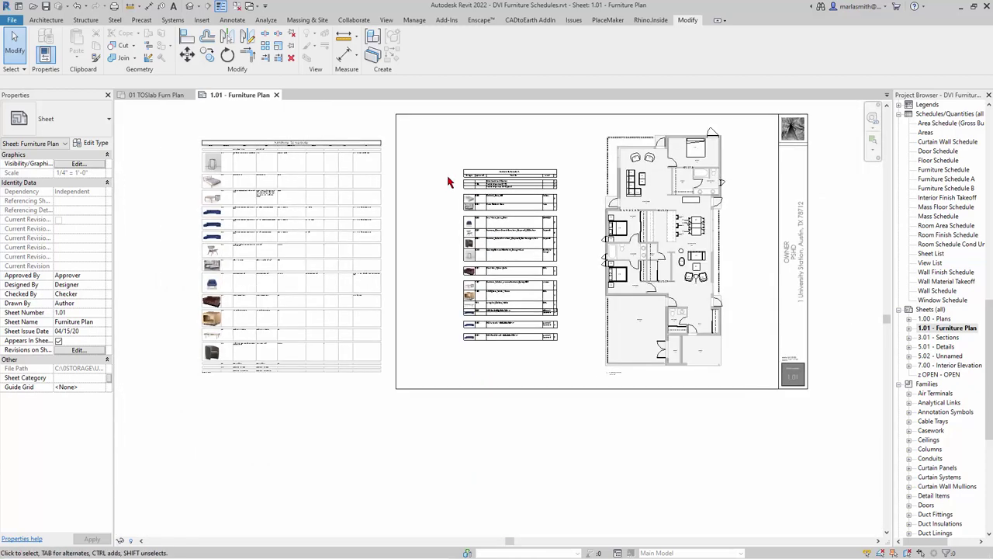
scroll(845, 162, "up", 2)
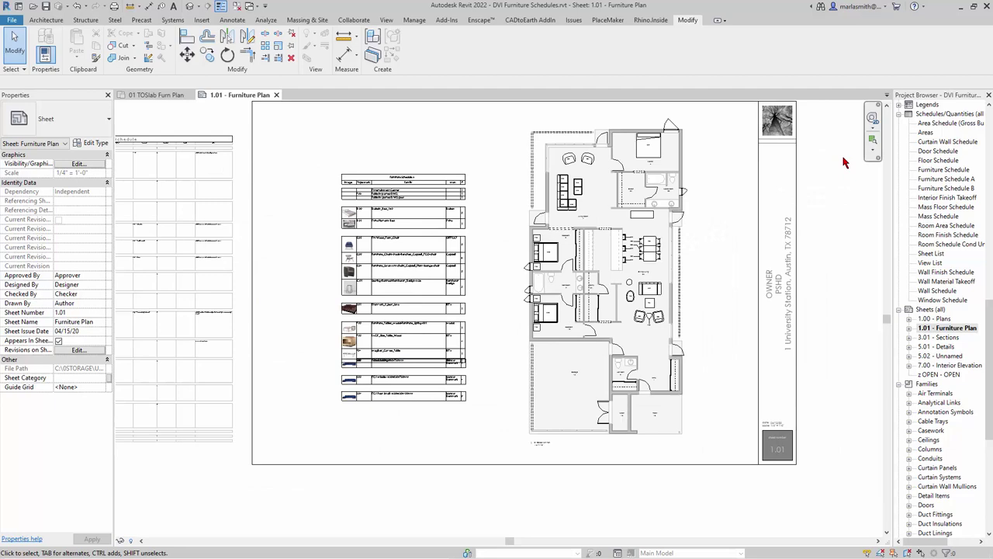
- Close the 1.01 - Furniture Plan sheet, zoom into the sofa group and select the lower S 04 pouf
left_click(275, 94)
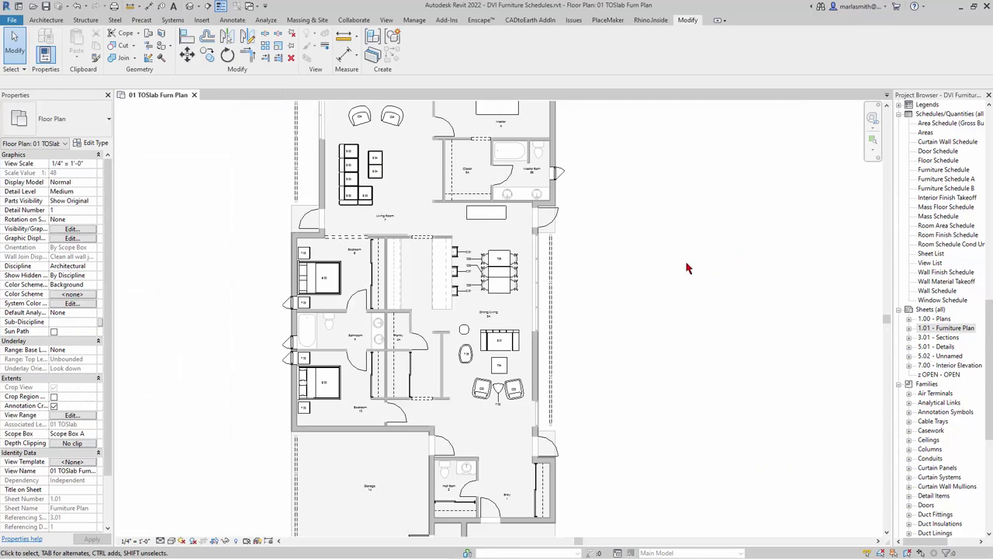
scroll(377, 162, "up", 3)
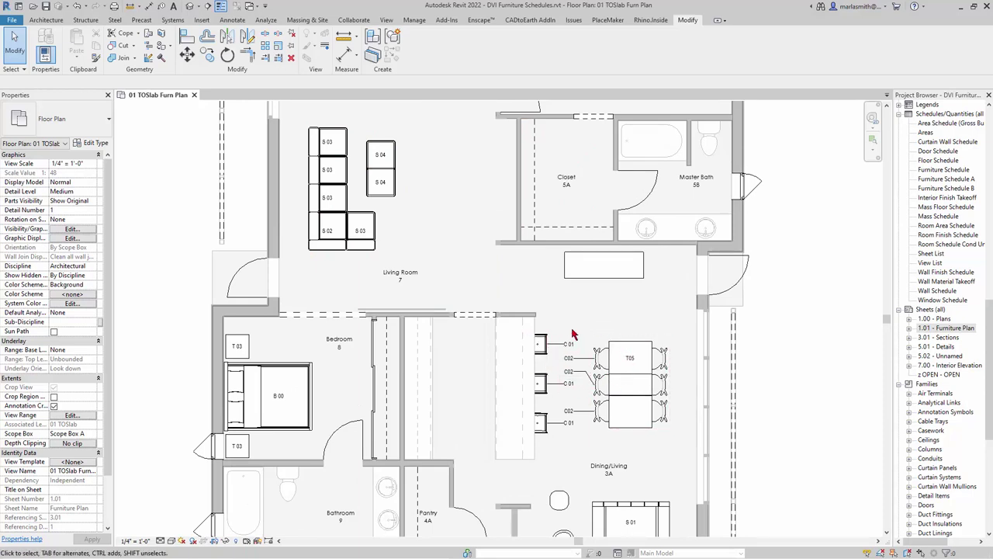
key("Tab")
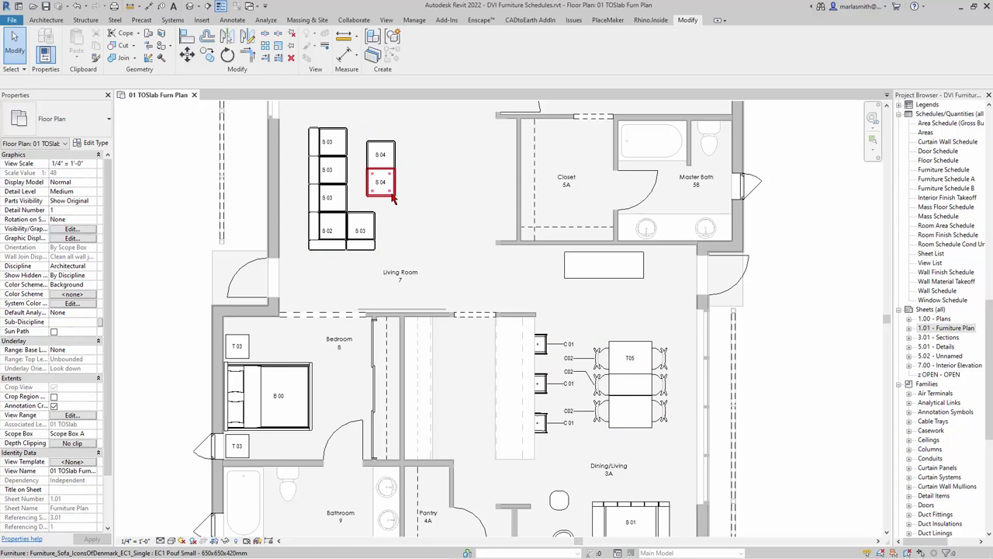
left_click(380, 183)
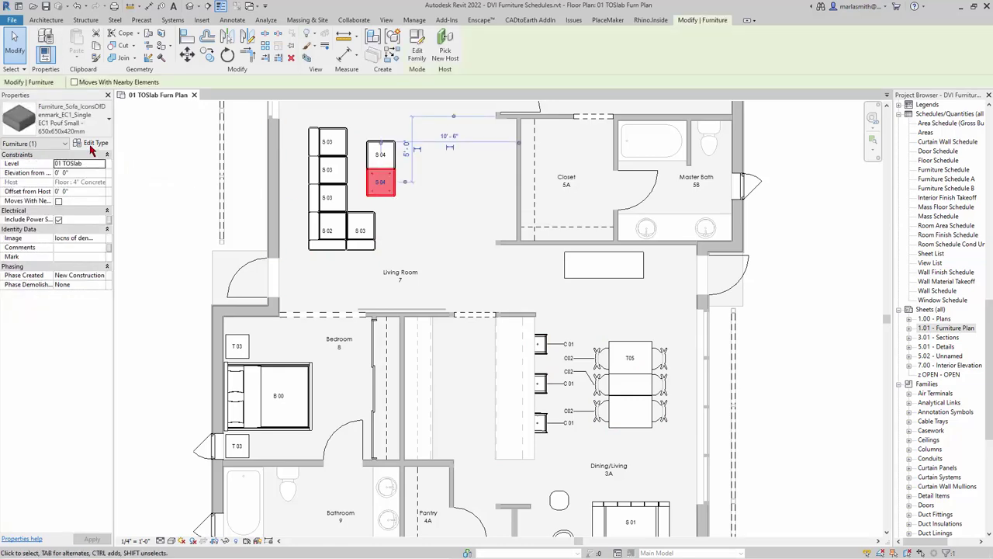
left_click(93, 144)
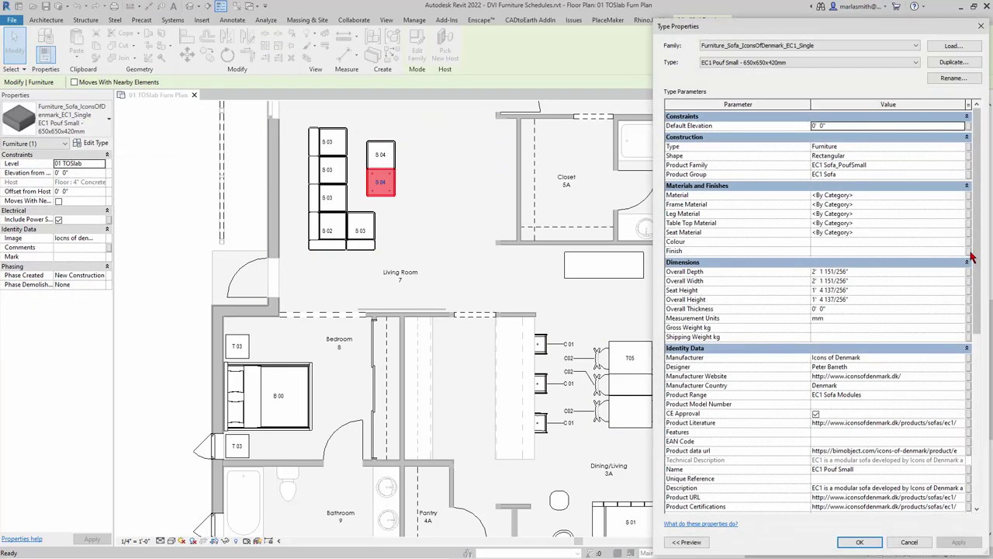
left_click_drag(979, 249, 972, 406)
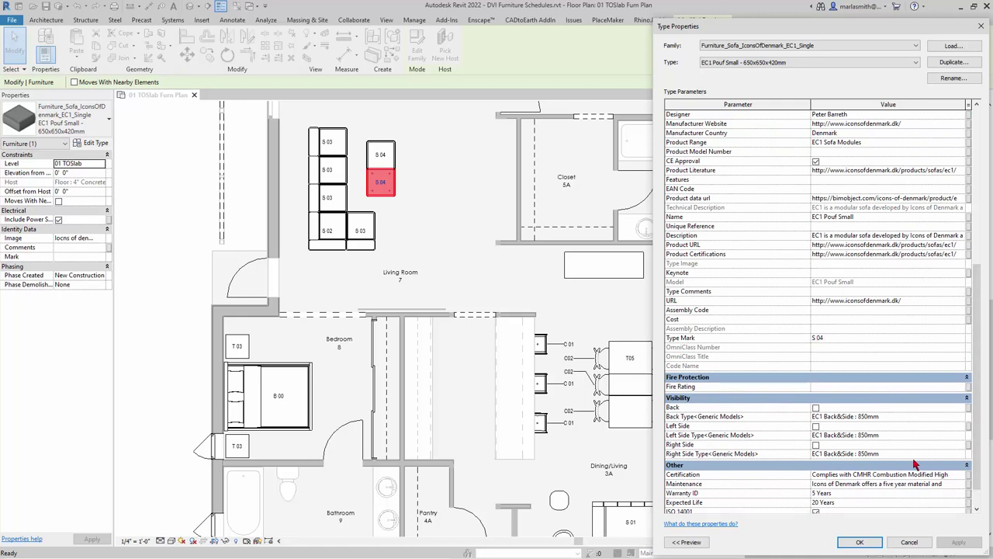
left_click(910, 543)
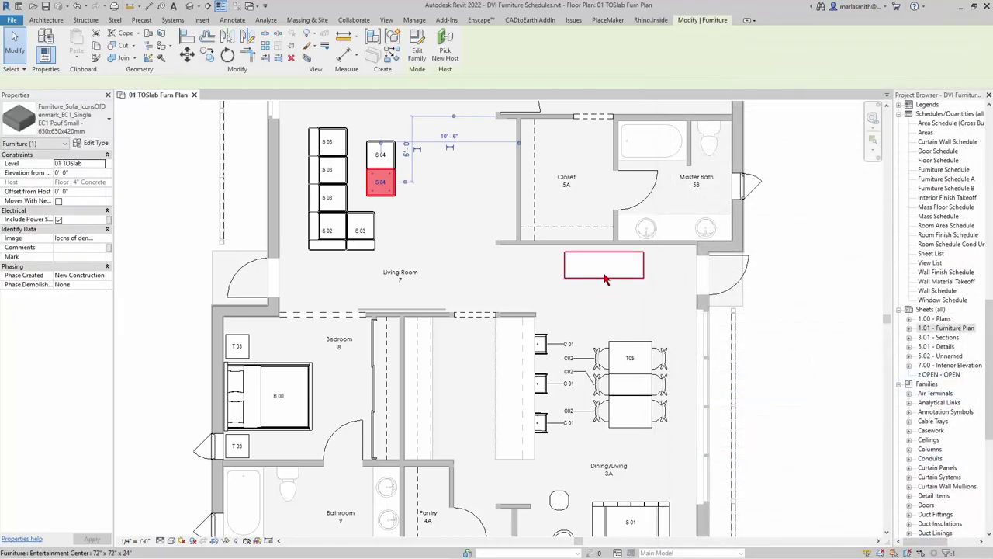
left_click(603, 265)
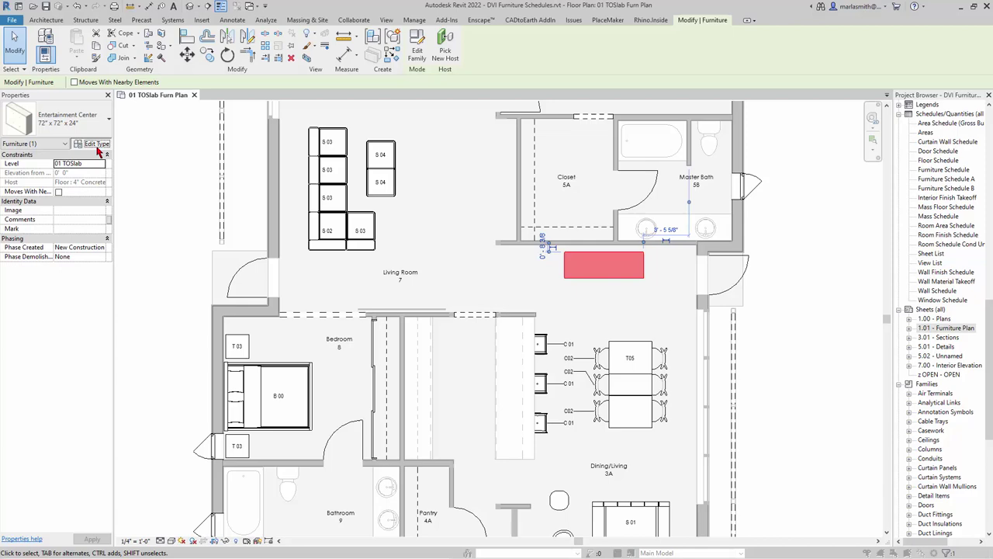
left_click(92, 143)
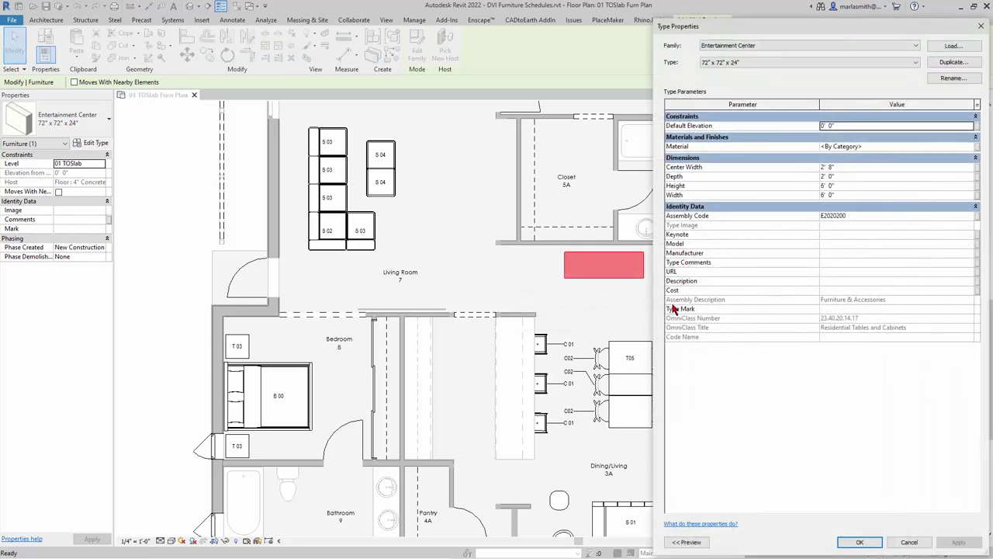
left_click(909, 542)
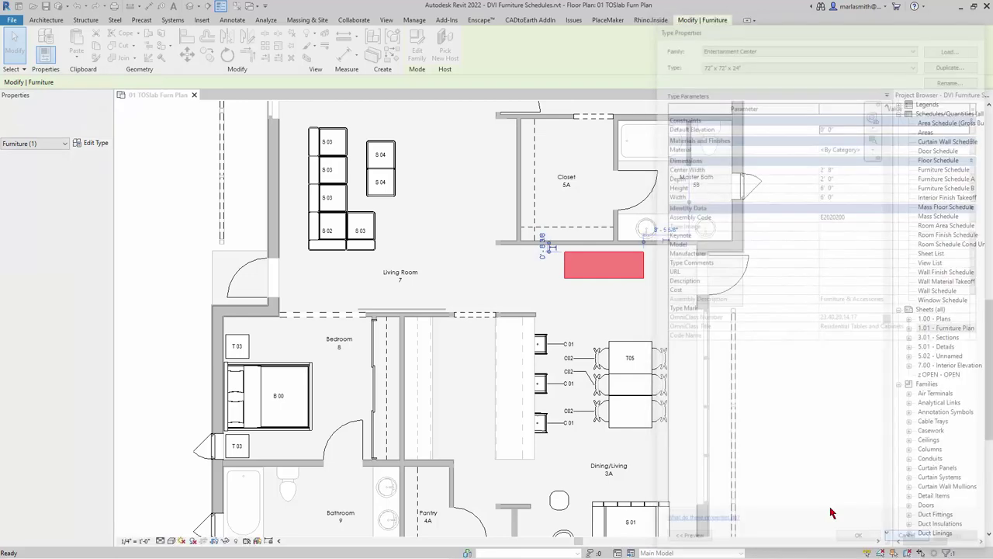
left_click(747, 326)
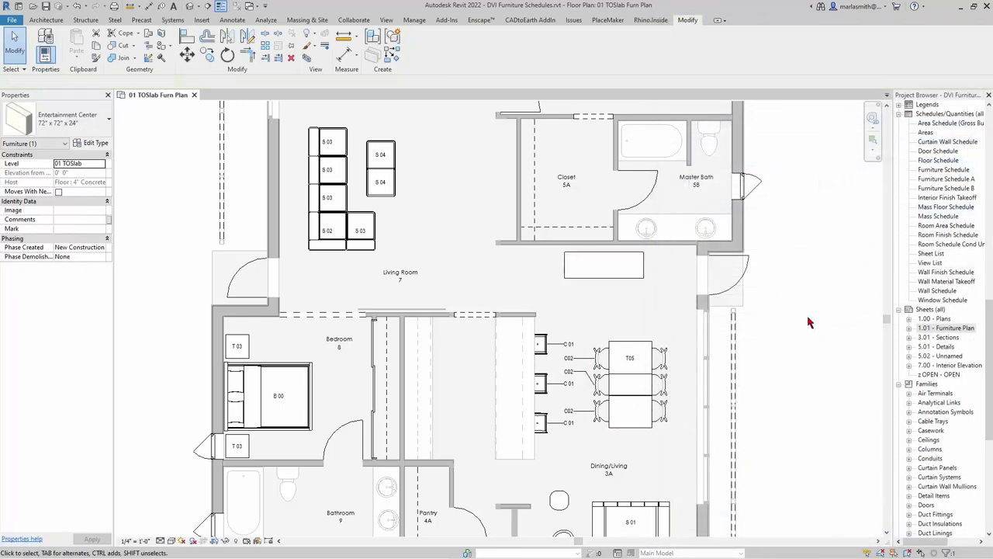
- Switch to the Annotate tab and zoom out to see the whole 01 TOSlab Furn Plan
left_click(232, 20)
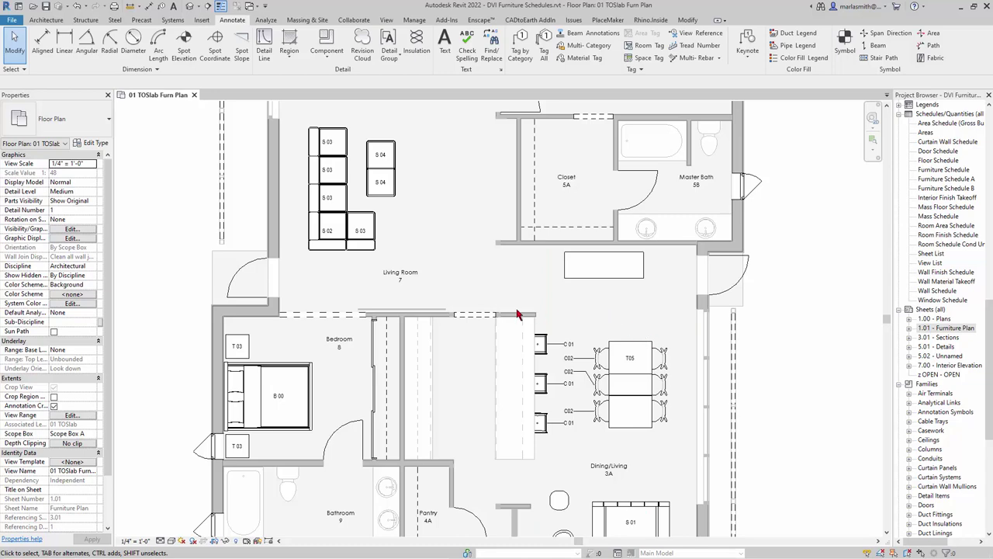
scroll(518, 314, "down", 2)
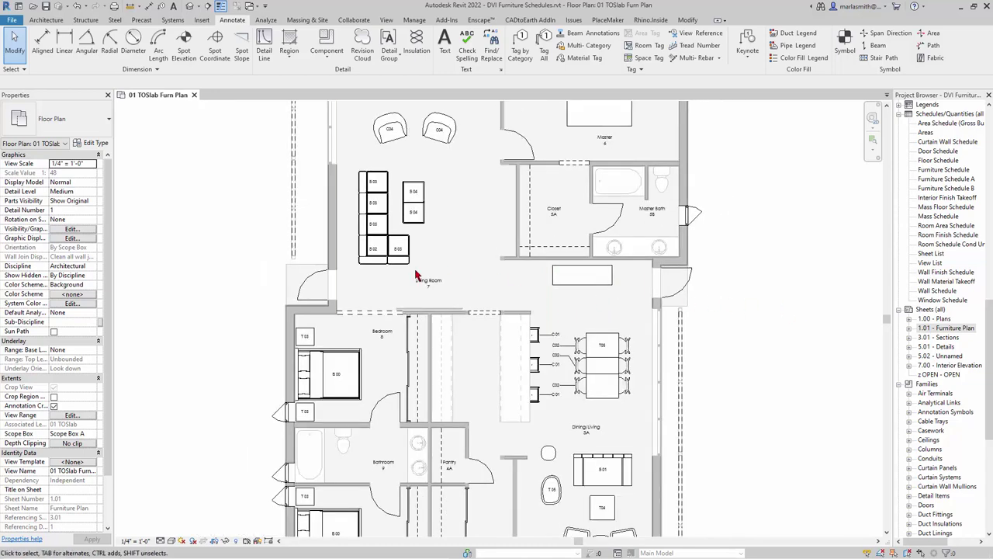
scroll(409, 276, "down", 2)
scroll(530, 282, "down", 2)
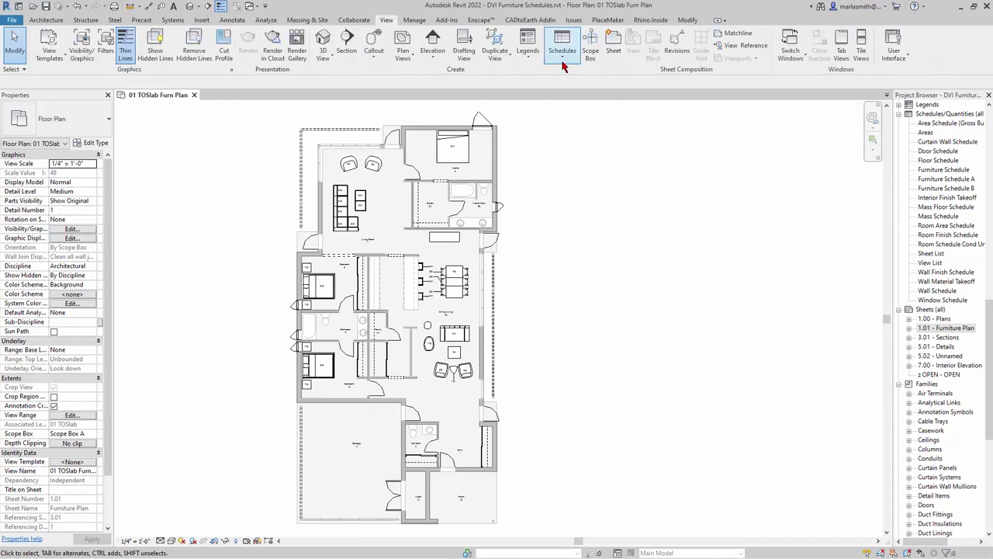
- Create a Furniture-category schedule named Furniture Schedule 2 through Schedule/Quantities
left_click(563, 65)
left_click(542, 81)
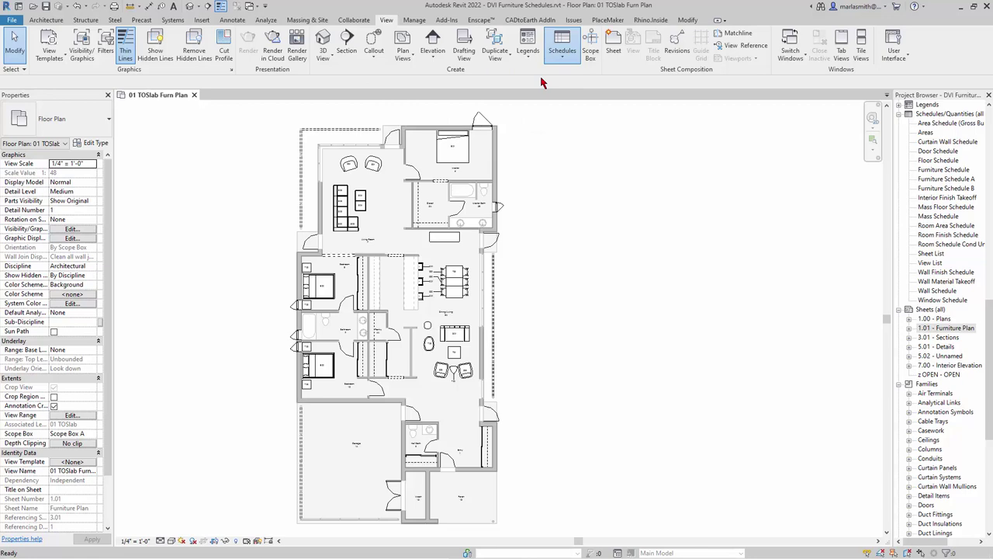
left_click_drag(866, 145, 524, 148)
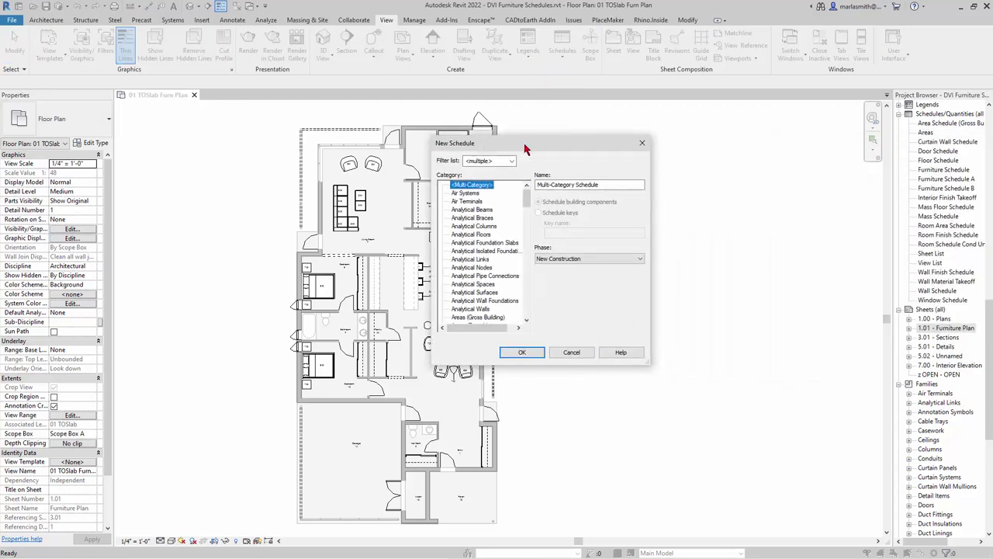
left_click_drag(527, 204, 526, 245)
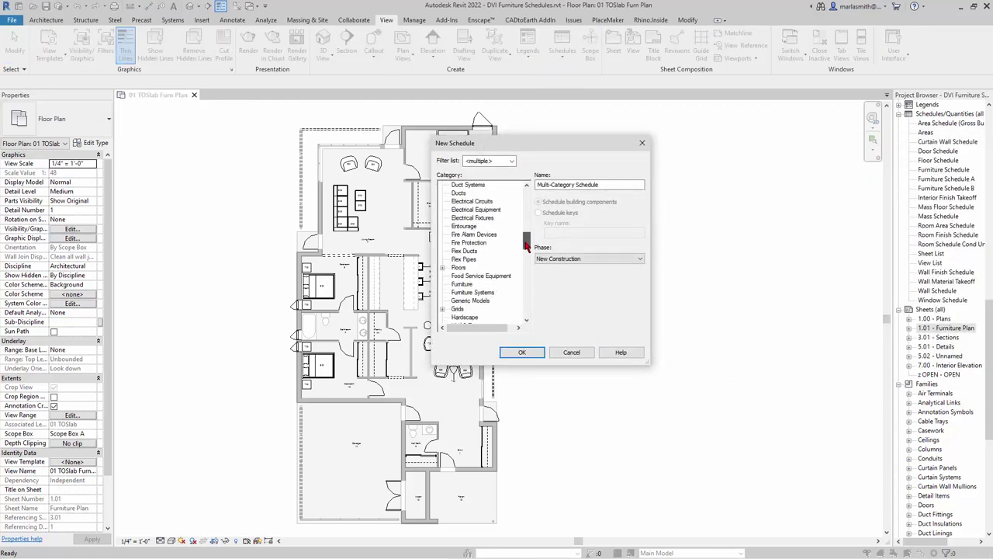
left_click(462, 284)
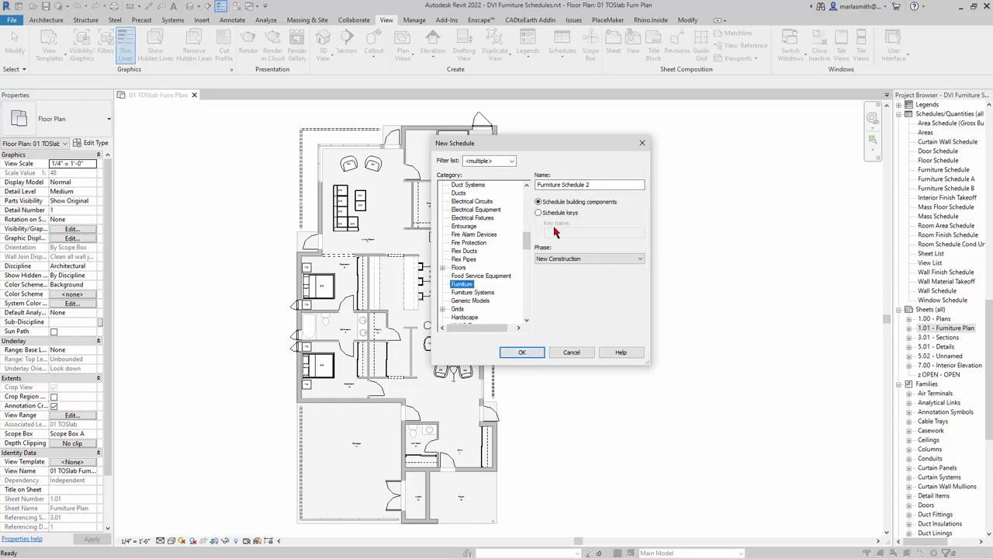
left_click(521, 354)
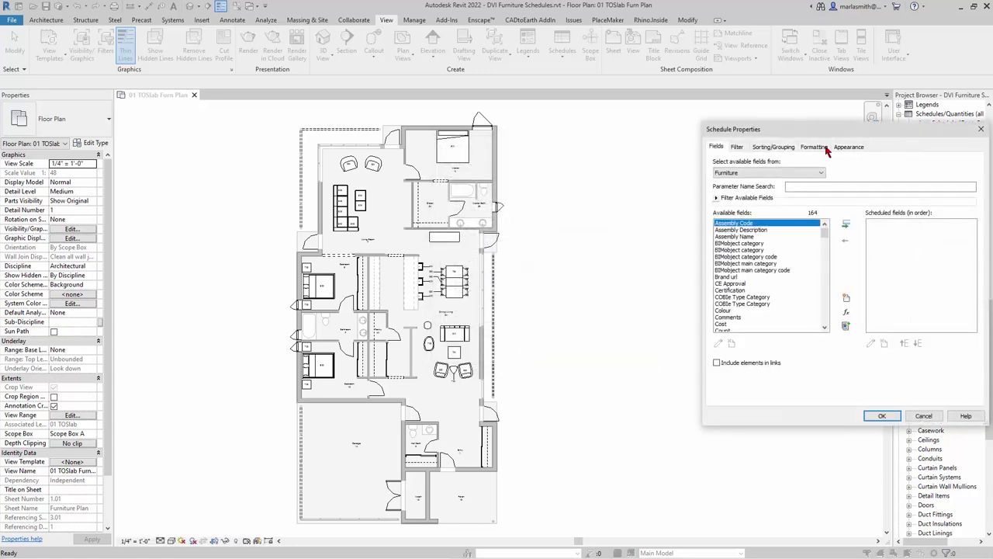
- Add the Count and Type Mark fields to the scheduled fields
left_click_drag(863, 135, 653, 159)
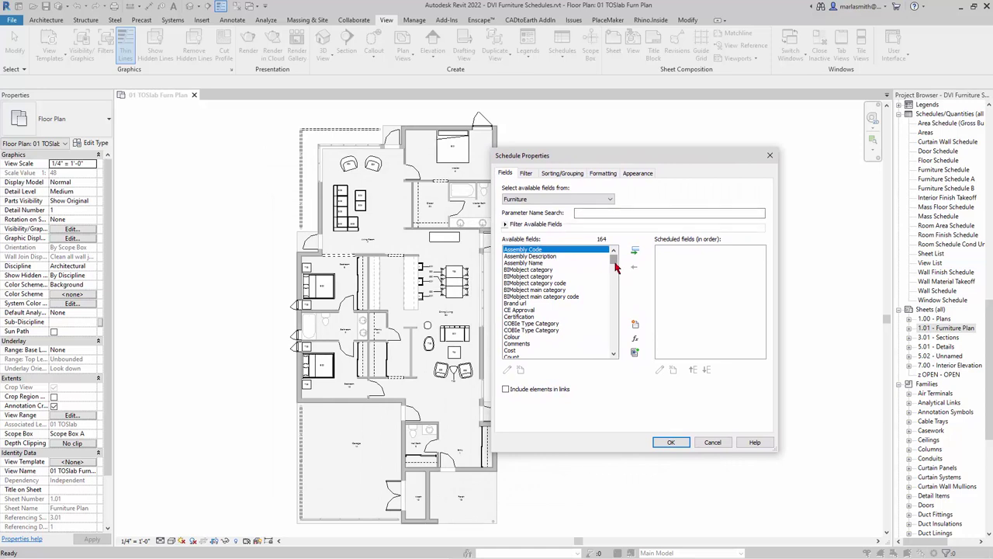
left_click(614, 354)
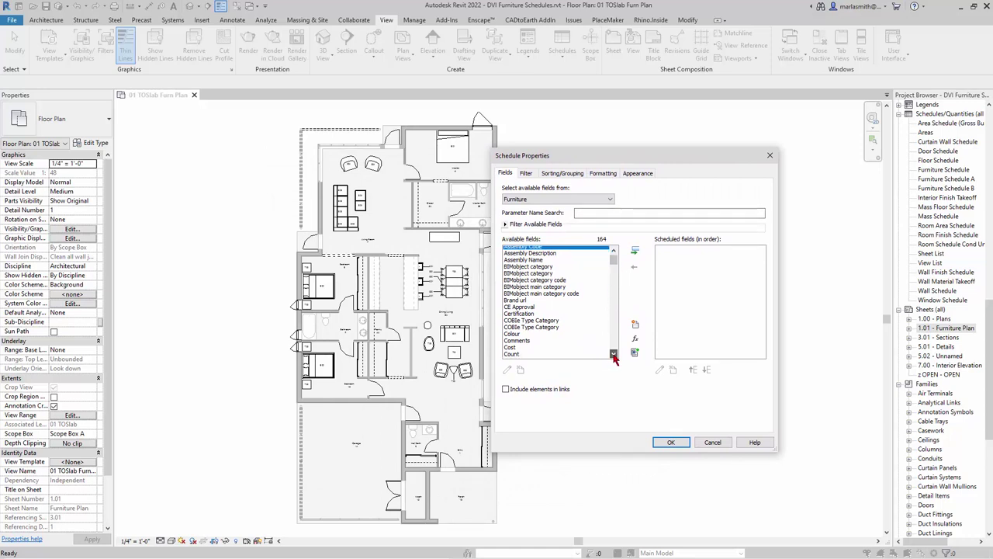
left_click(614, 354)
left_click(614, 354)
left_click(614, 354)
left_click(614, 354)
left_click(613, 354)
left_click(512, 323)
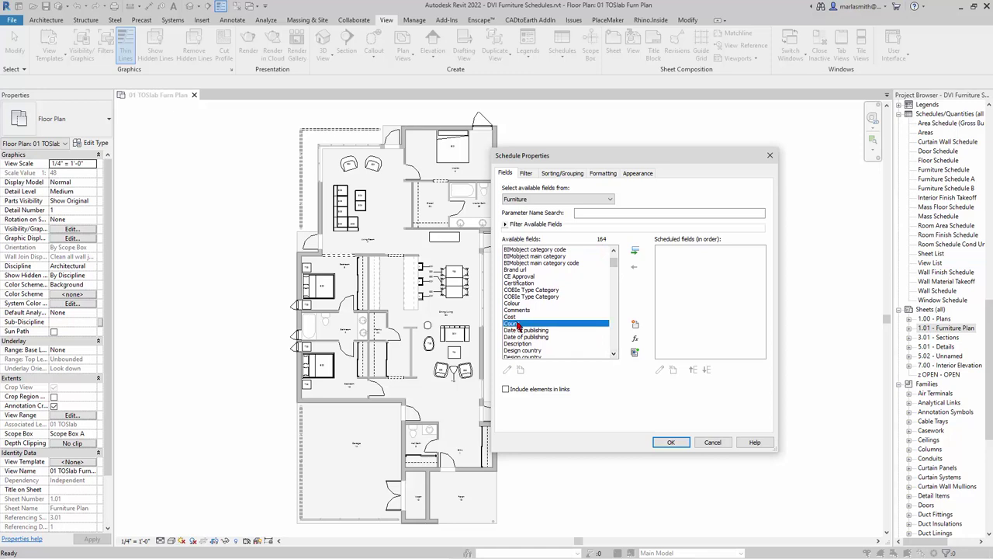
left_click(635, 253)
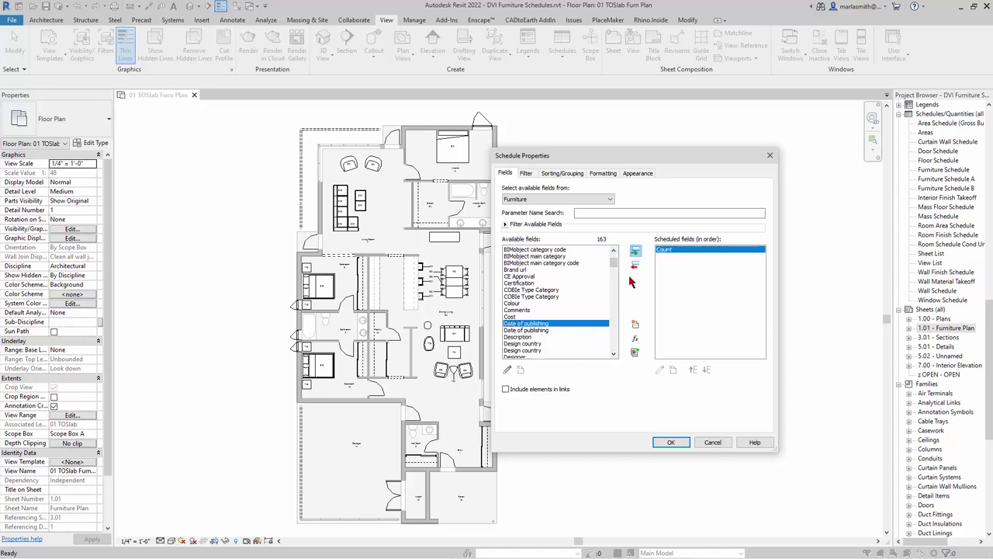
left_click_drag(613, 355, 614, 354)
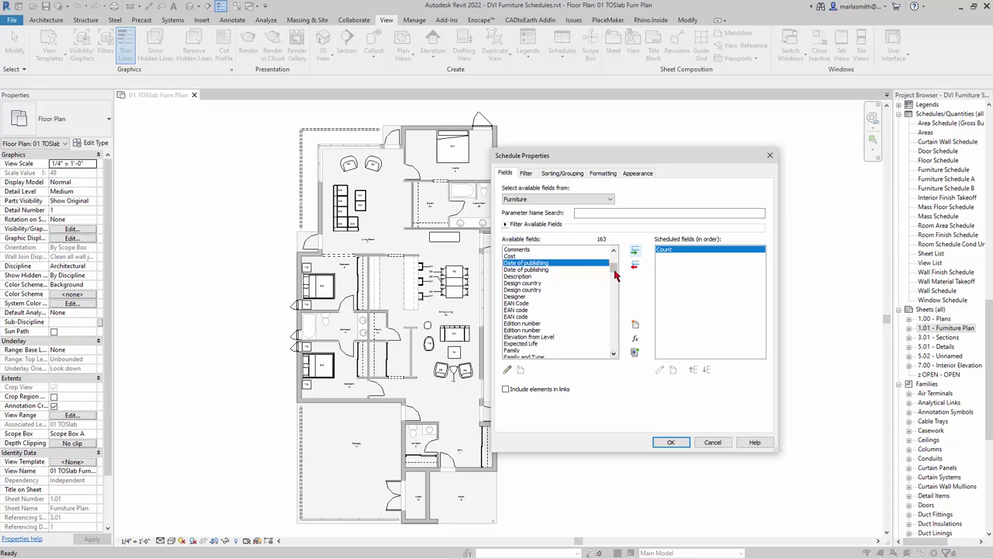
left_click_drag(614, 269, 615, 291)
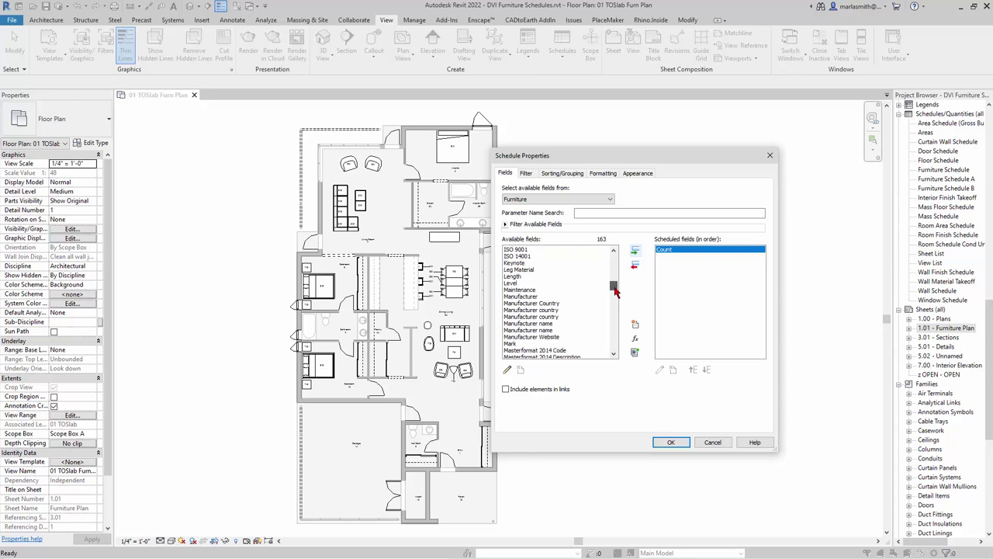
left_click_drag(615, 291, 614, 342)
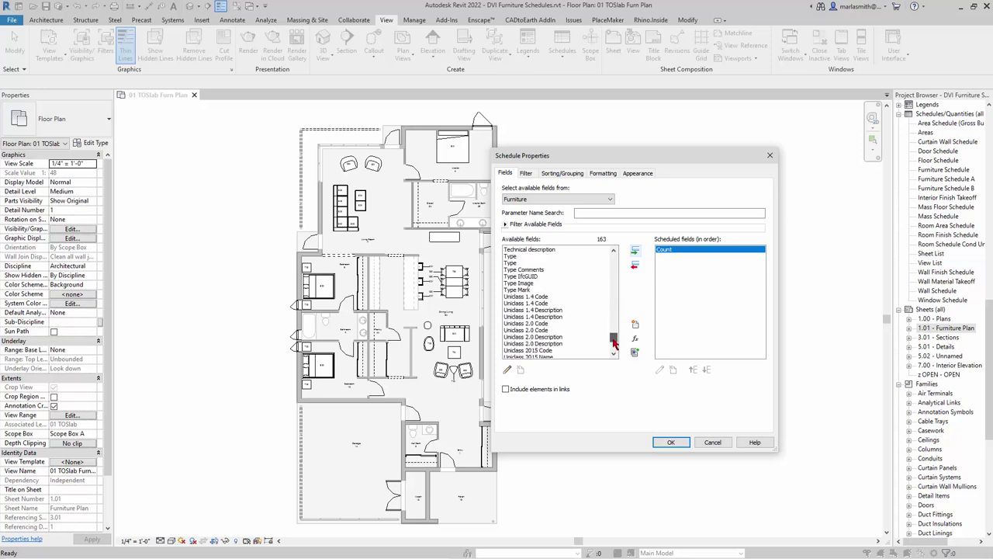
left_click(525, 290)
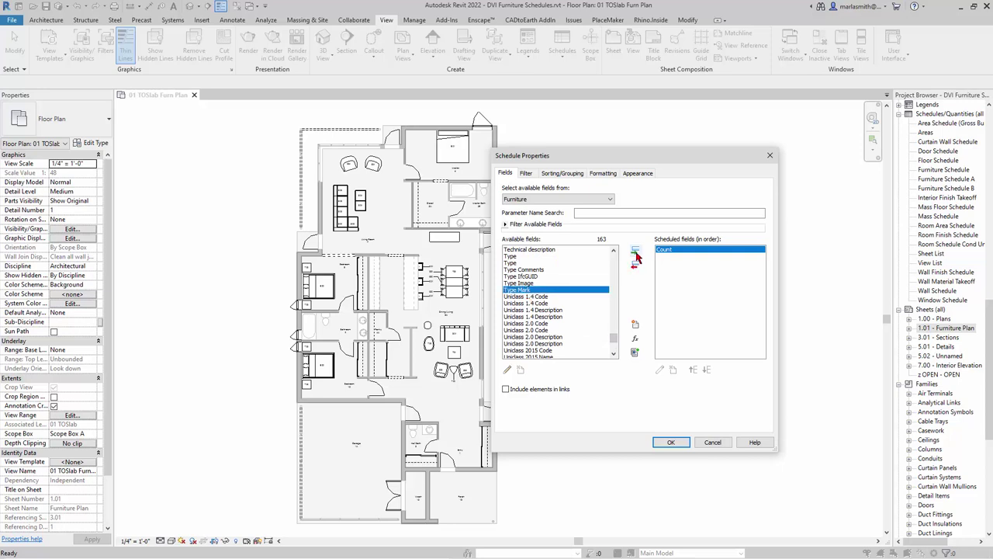
left_click(634, 251)
- Add Manufacturer name twice, Family, and Type twice to the scheduled fields
left_click_drag(614, 343, 619, 295)
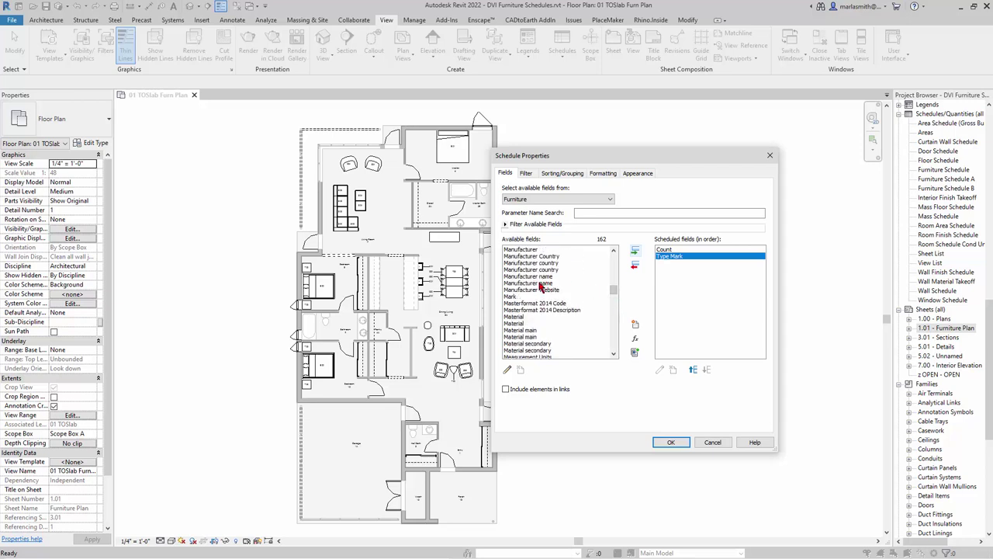
mouse_move(541, 287)
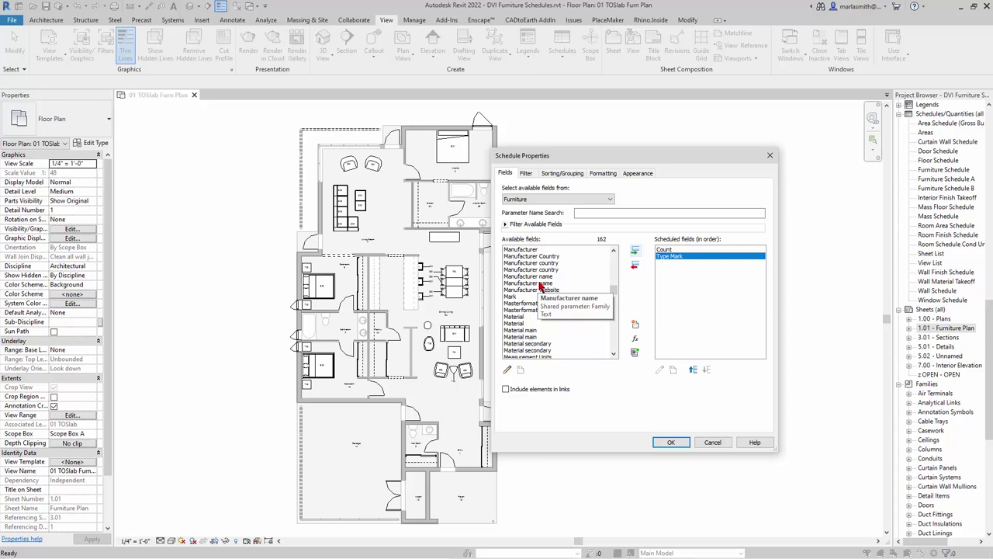
left_click(541, 284)
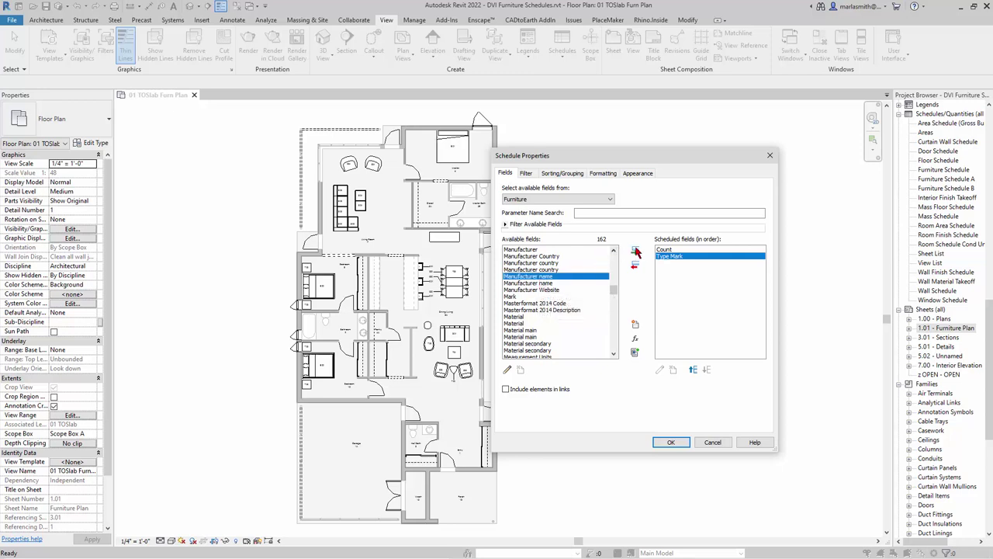
left_click(635, 251)
left_click(635, 252)
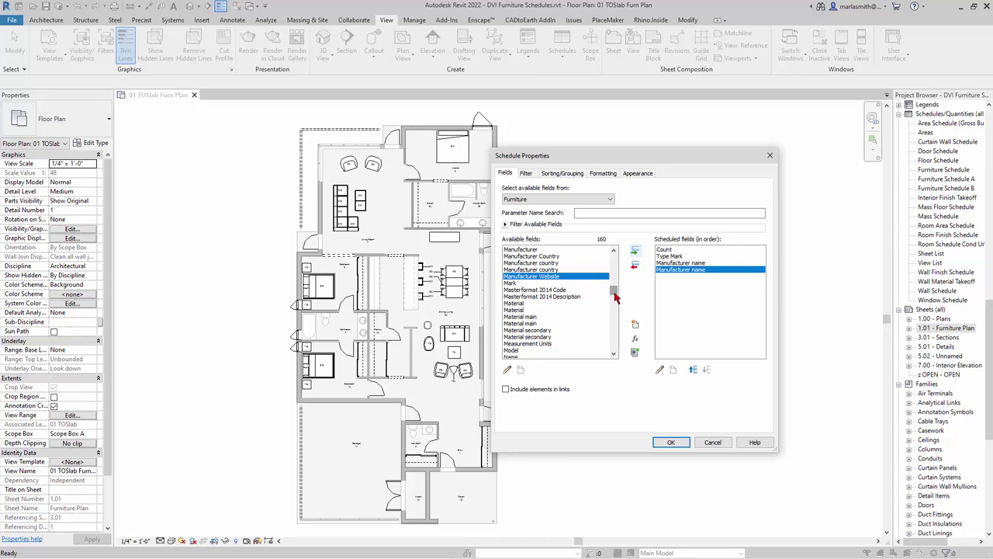
mouse_move(614, 294)
left_mouse_down()
mouse_move(611, 302)
mouse_move(606, 282)
left_mouse_up()
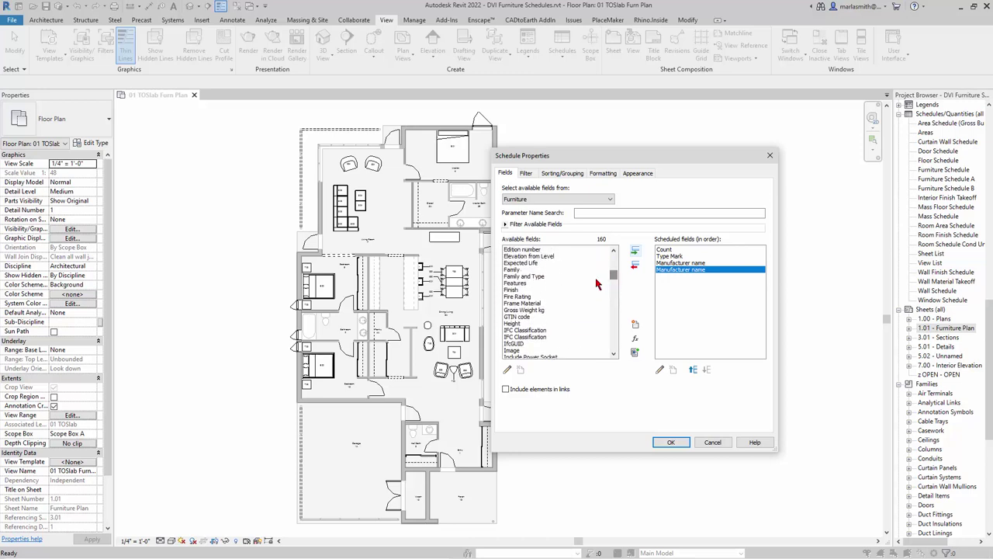
left_click(572, 269)
left_click(634, 252)
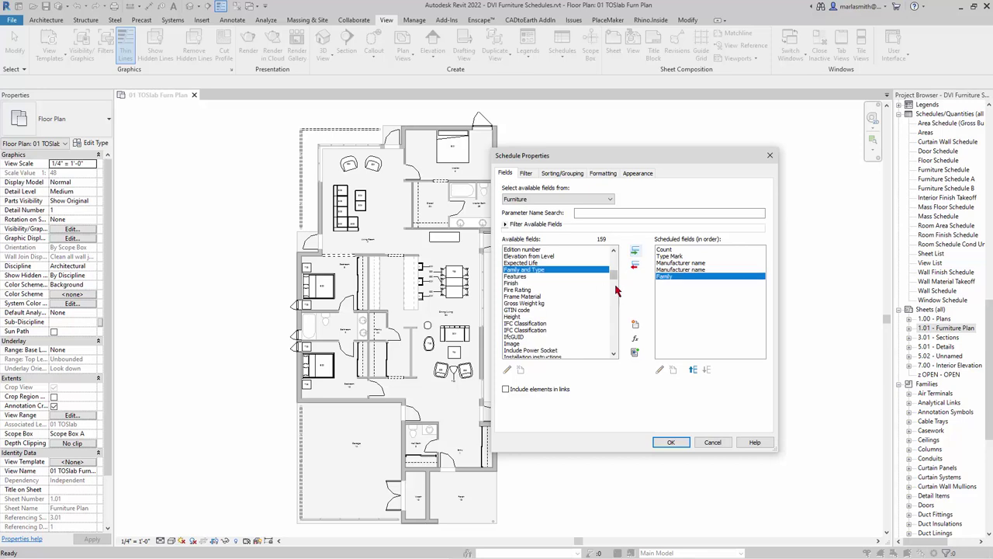
left_click_drag(615, 280, 613, 338)
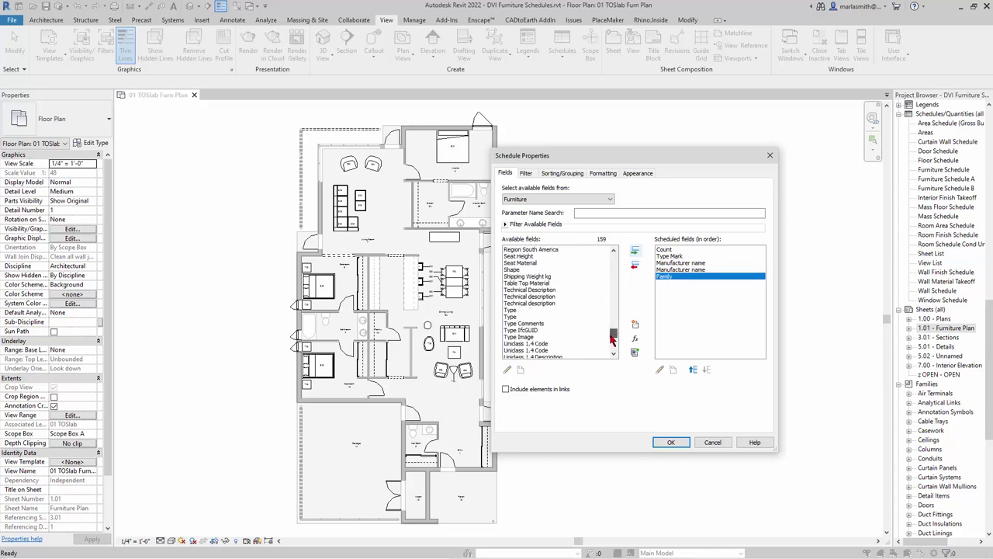
left_click(512, 311)
left_click(634, 252)
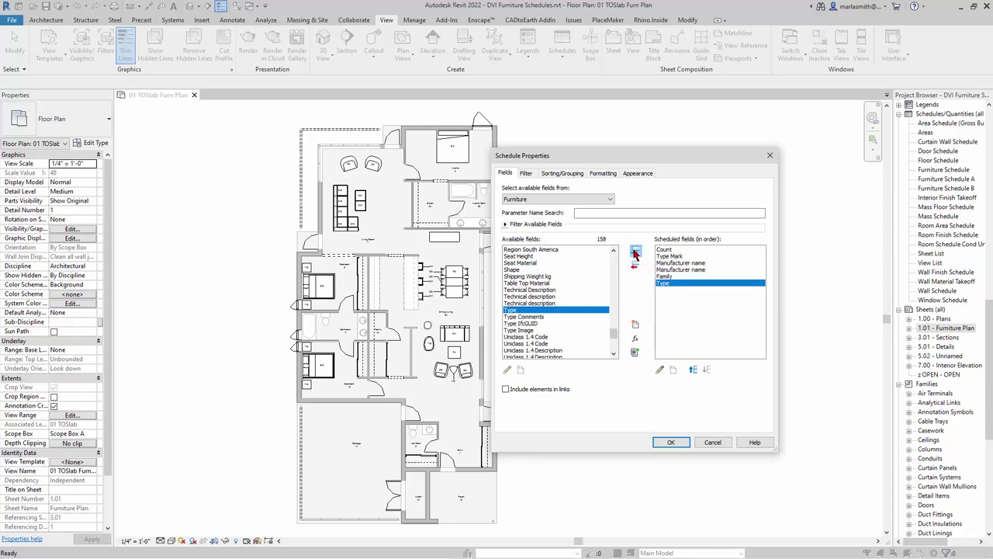
left_click(635, 252)
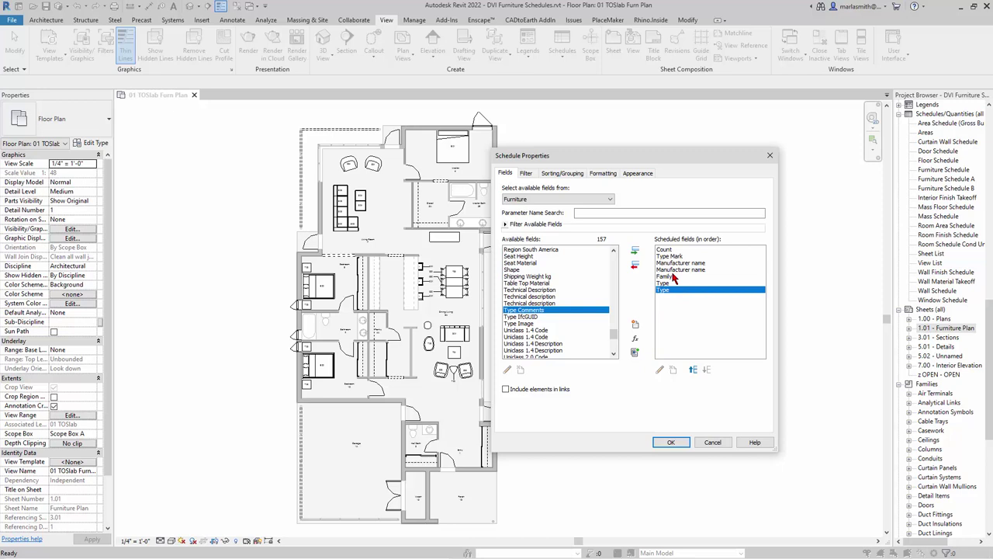
- Move Type Mark to the top and shift Family and both Type fields up the list
left_click(672, 256)
left_click(692, 371)
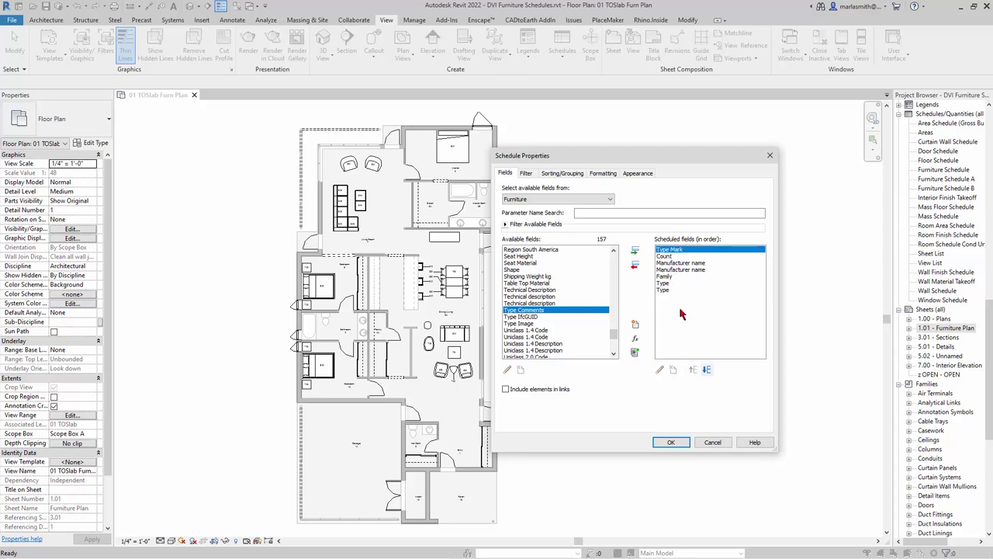
left_click(665, 278)
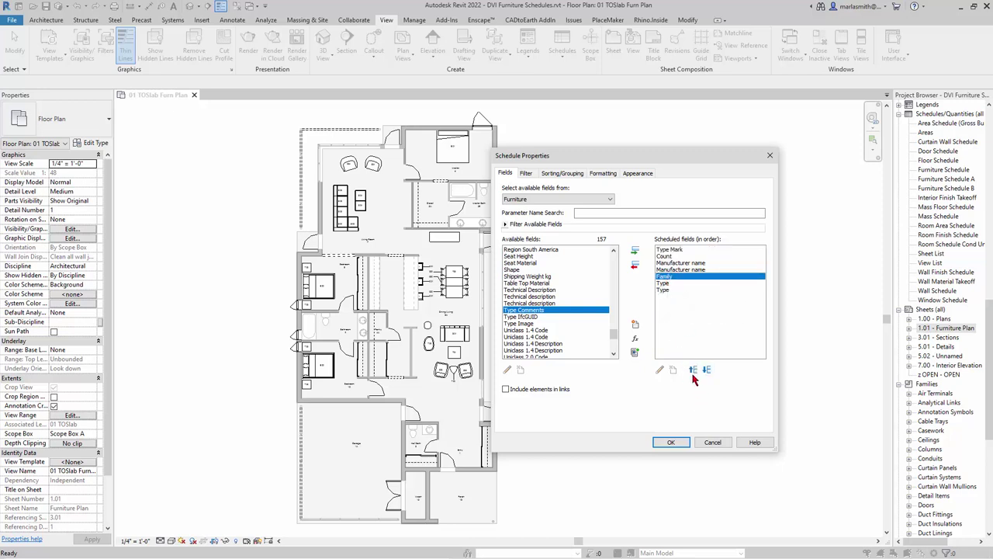
left_click(692, 371)
left_click(693, 371)
left_click(693, 372)
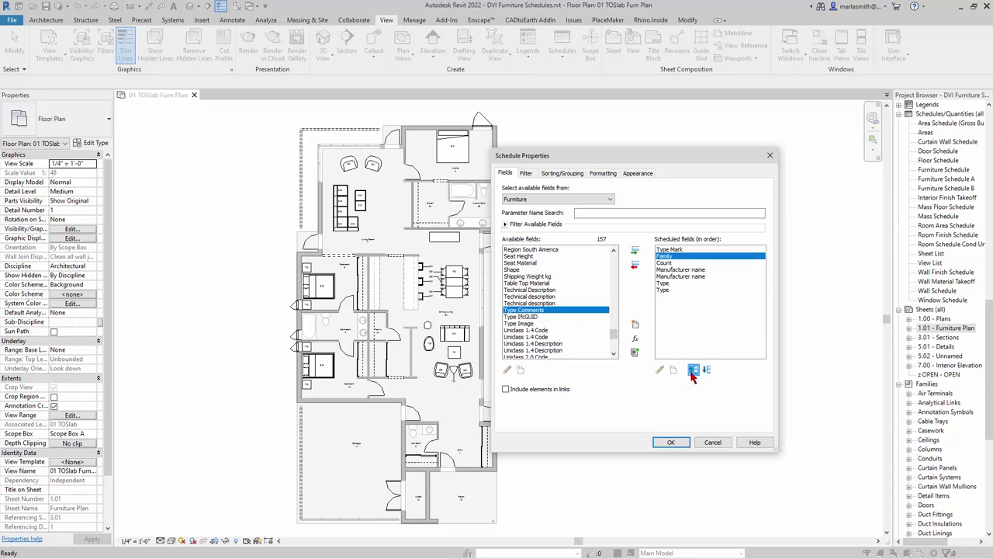
left_click(669, 285)
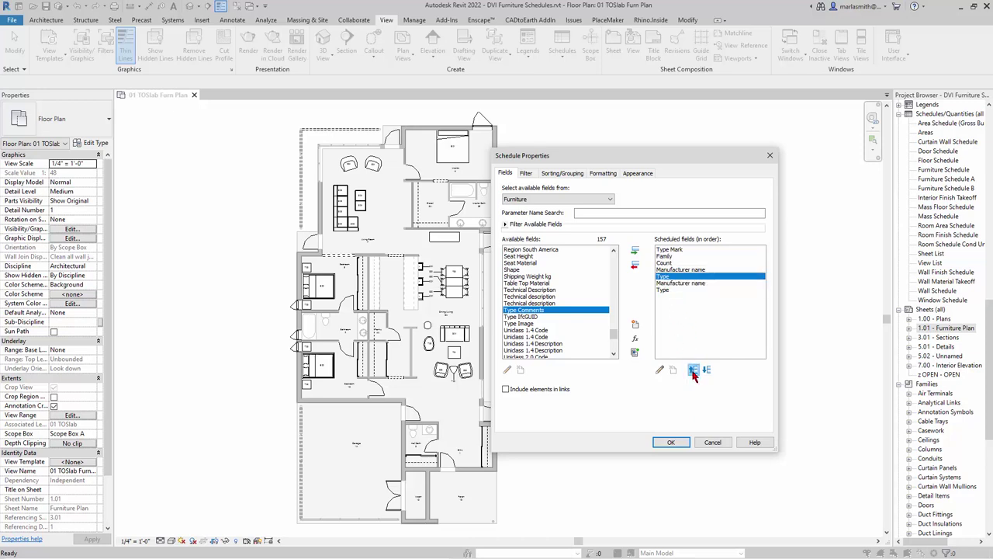
left_click(693, 371)
left_click(693, 371)
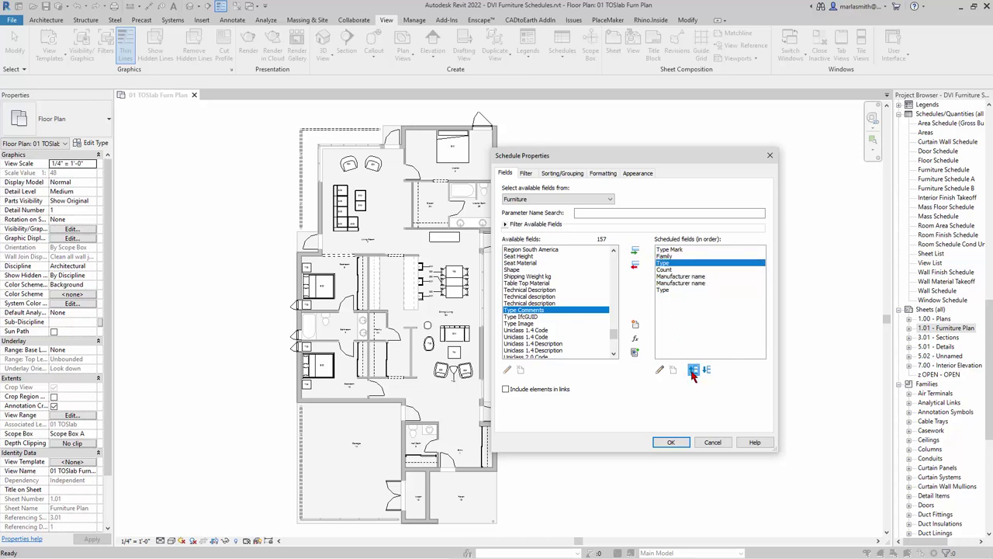
left_click(693, 371)
left_click(666, 290)
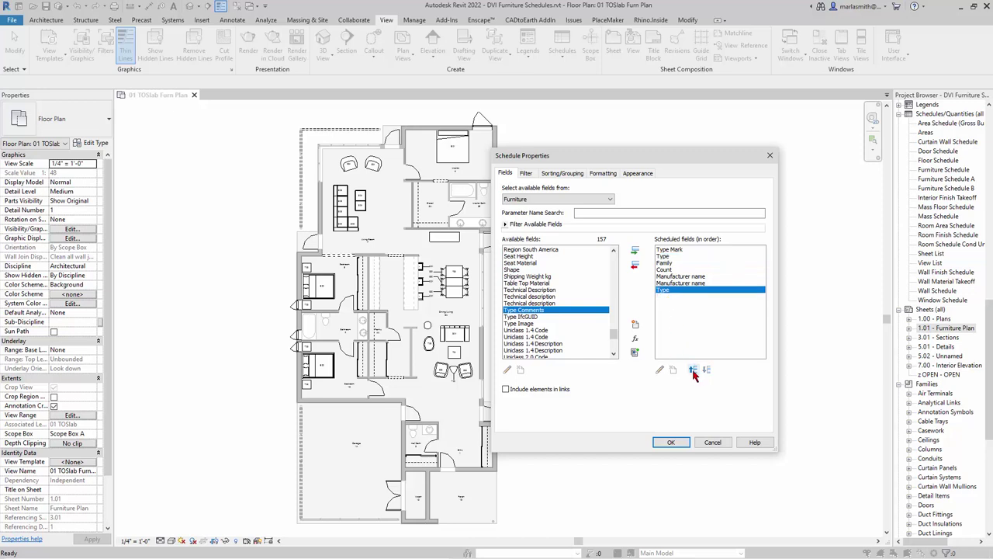
left_click(693, 371)
left_click(693, 371)
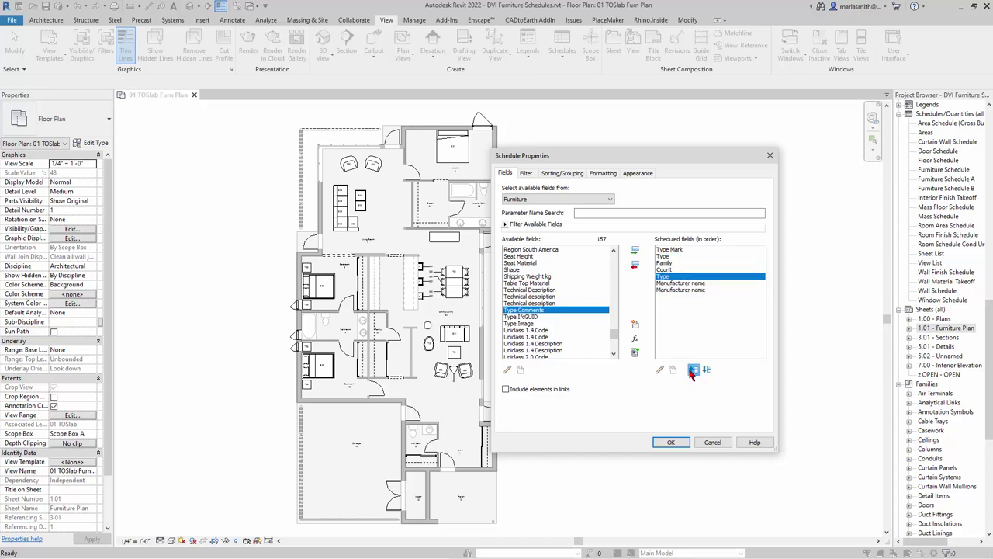
left_click(693, 371)
left_click(693, 371)
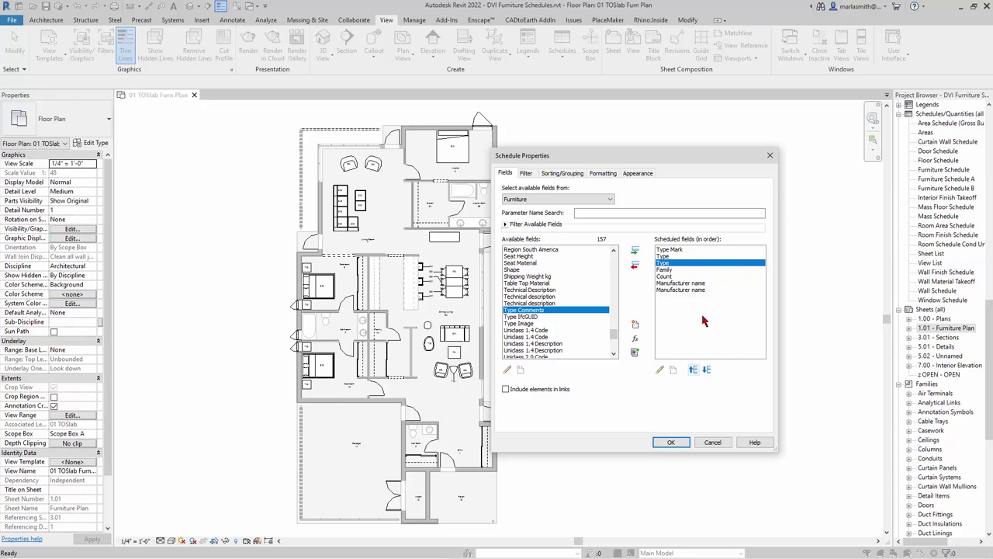
- Place Family right below Type Mark, move Count to the end, and apply the order
left_click(669, 271)
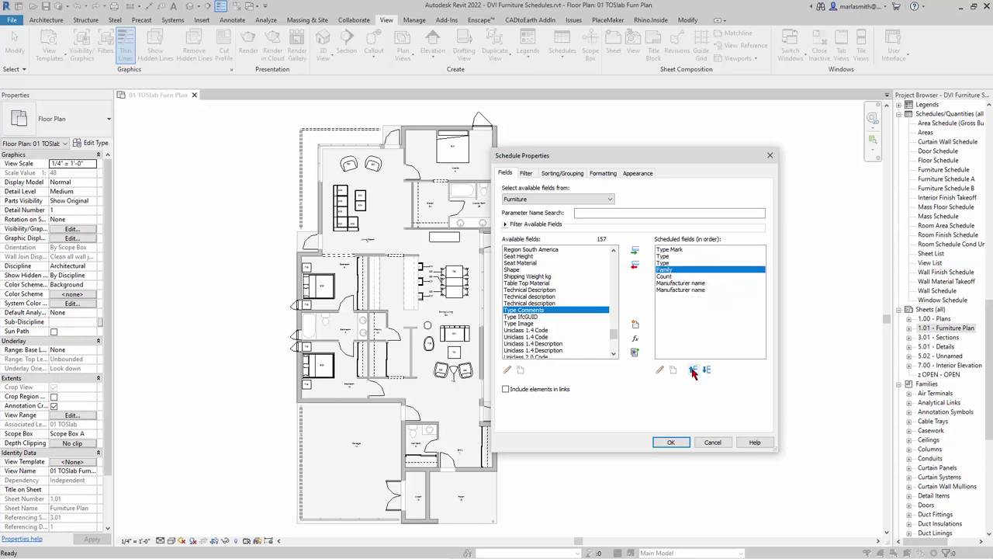
left_click(693, 371)
left_click(693, 371)
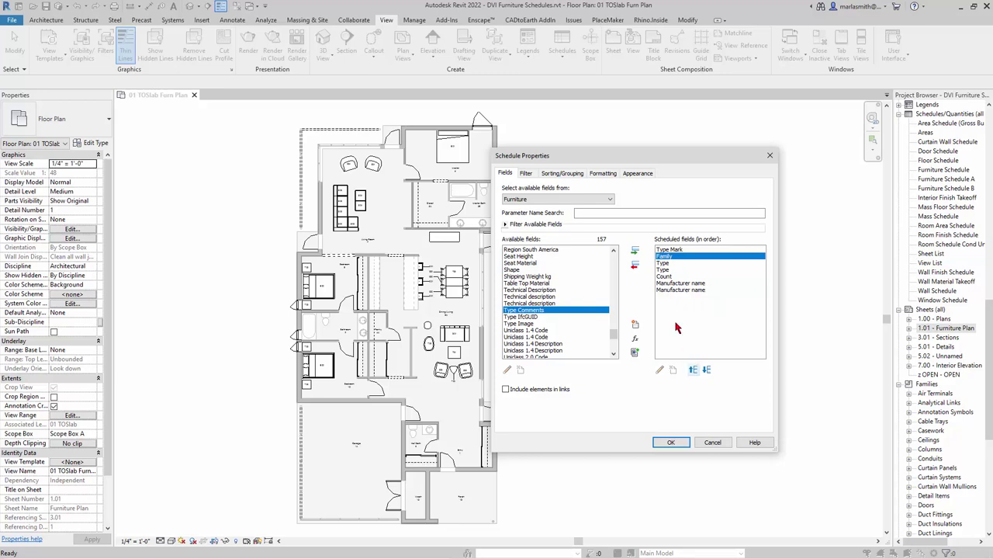
left_click(668, 277)
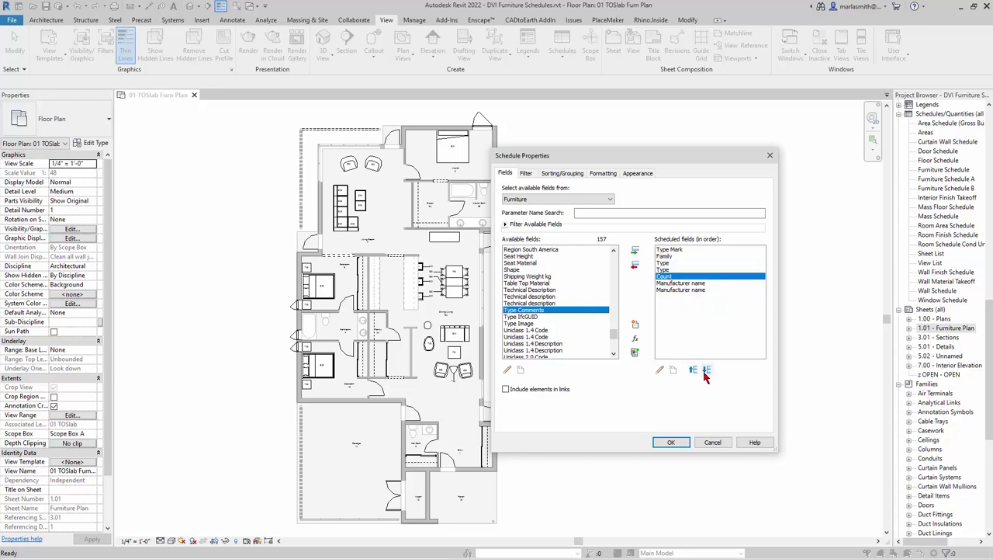
left_click(706, 369)
left_click(707, 371)
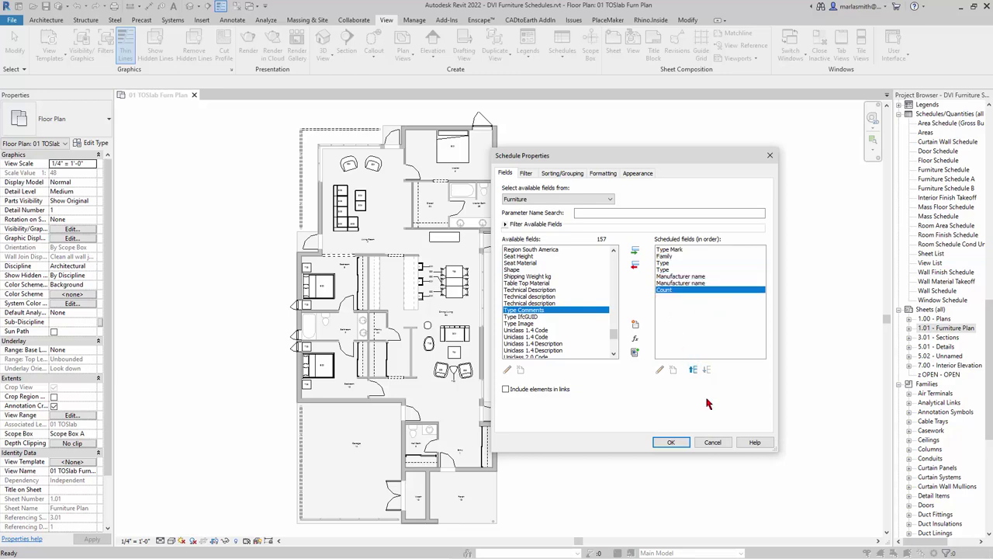
left_click(671, 442)
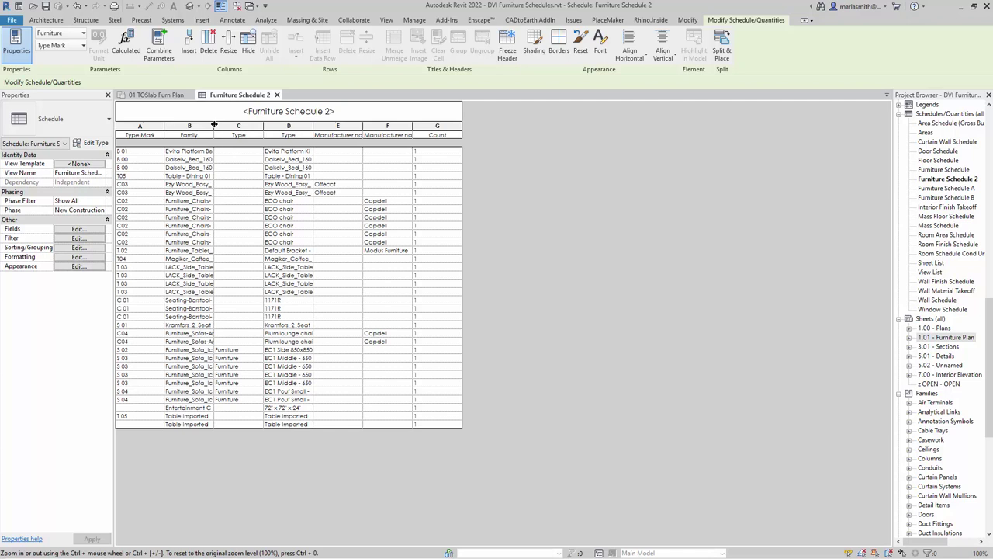
- Widen the Family column so full names like Evita Platform Bed show
left_click_drag(214, 125, 232, 125)
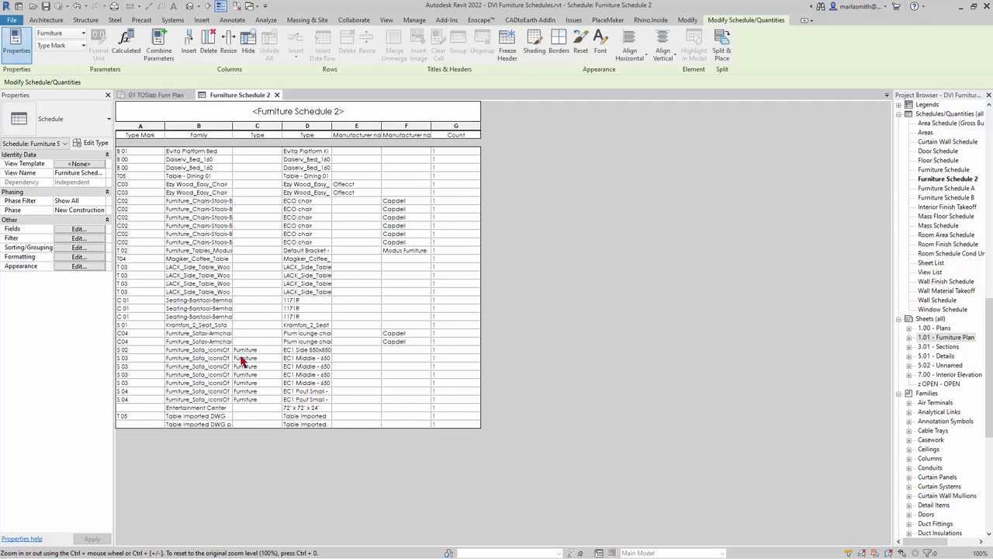
- In the schedule's Fields settings, delete the second Type field and apply the change
left_click(80, 230)
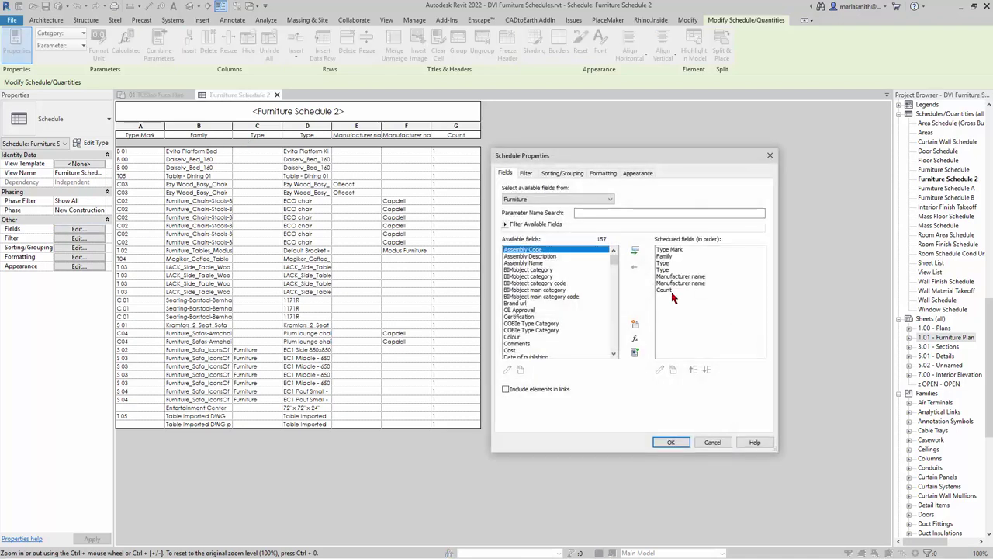
left_click(665, 268)
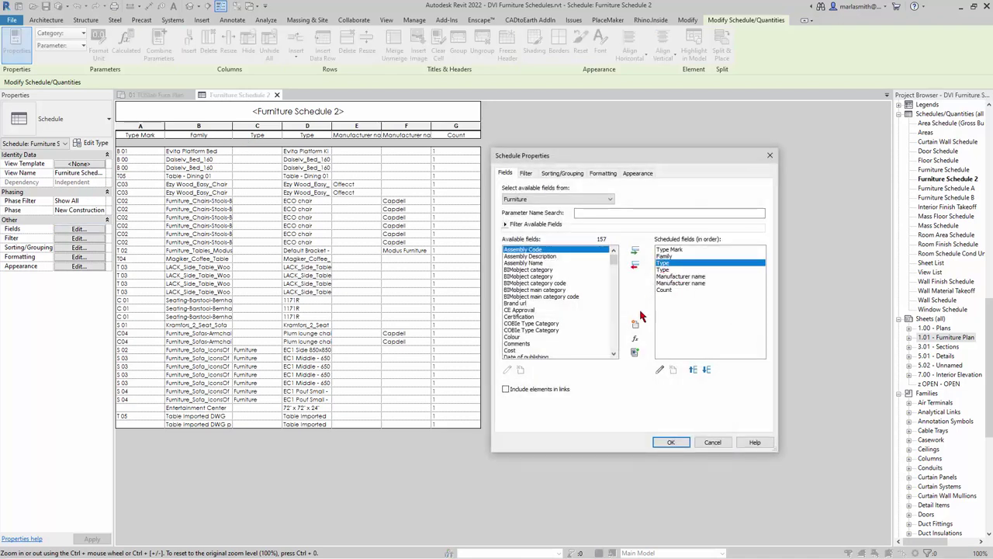
left_click(635, 266)
left_click(672, 443)
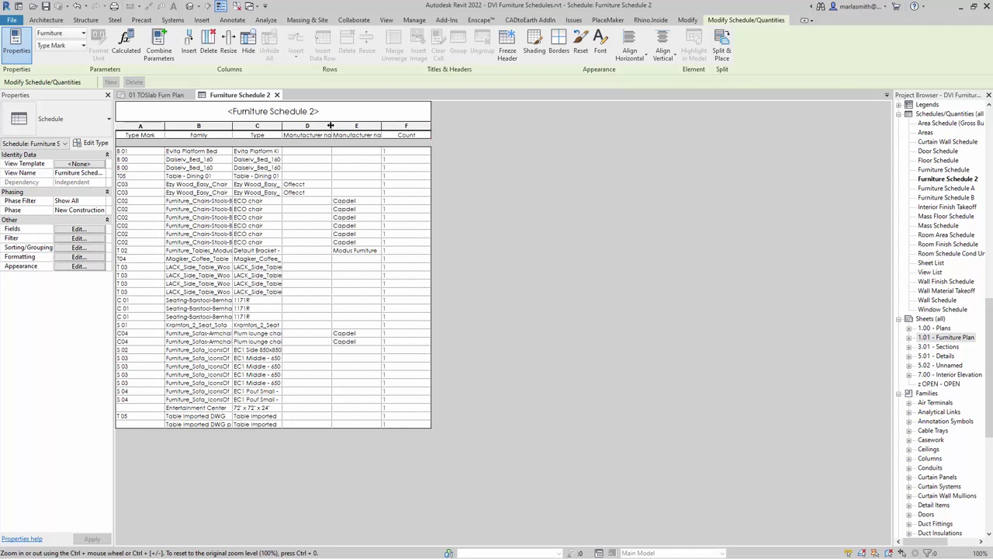
- Stretch the Manufacturer name, Type and Family columns so entries like Evita Platform King fit
left_click_drag(331, 125, 346, 125)
left_click_drag(283, 125, 301, 125)
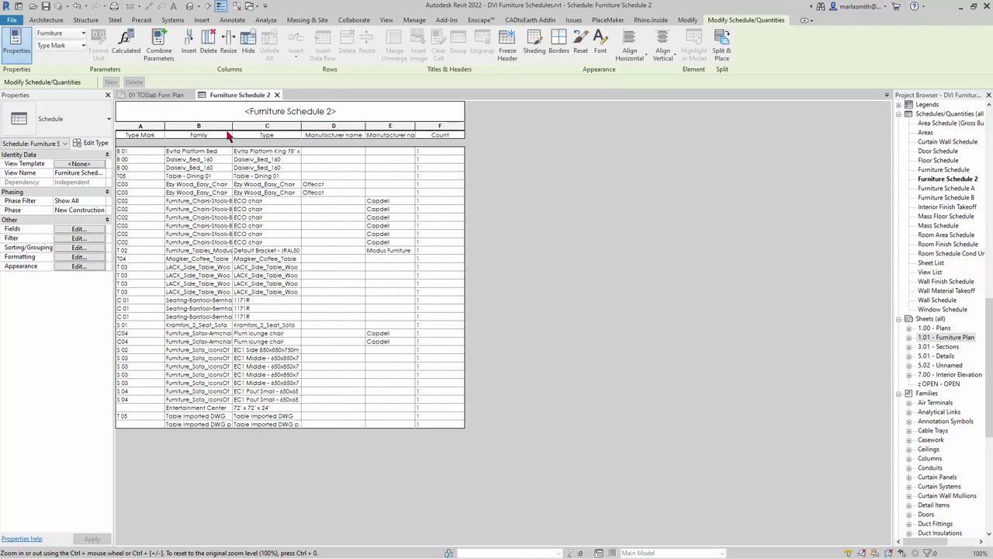
left_click_drag(232, 124, 253, 125)
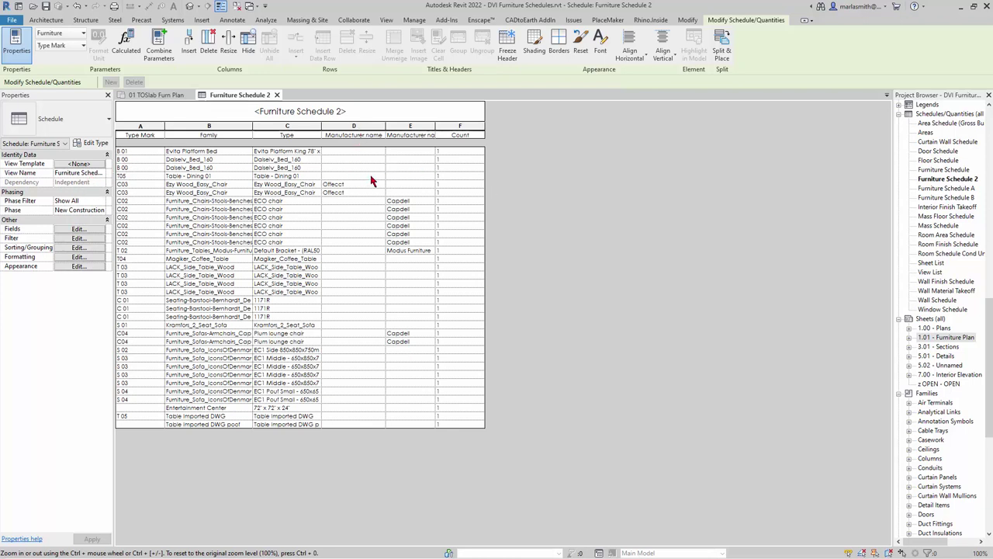
- In the schedule's Fields settings, delete the extra Manufacturer name field and apply, leaving five columns
left_click(78, 231)
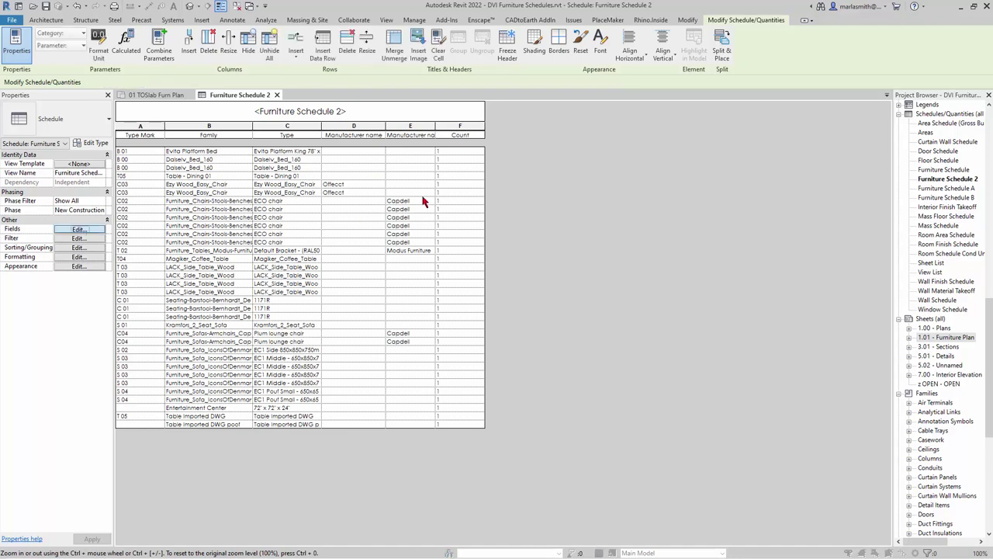
left_click(676, 270)
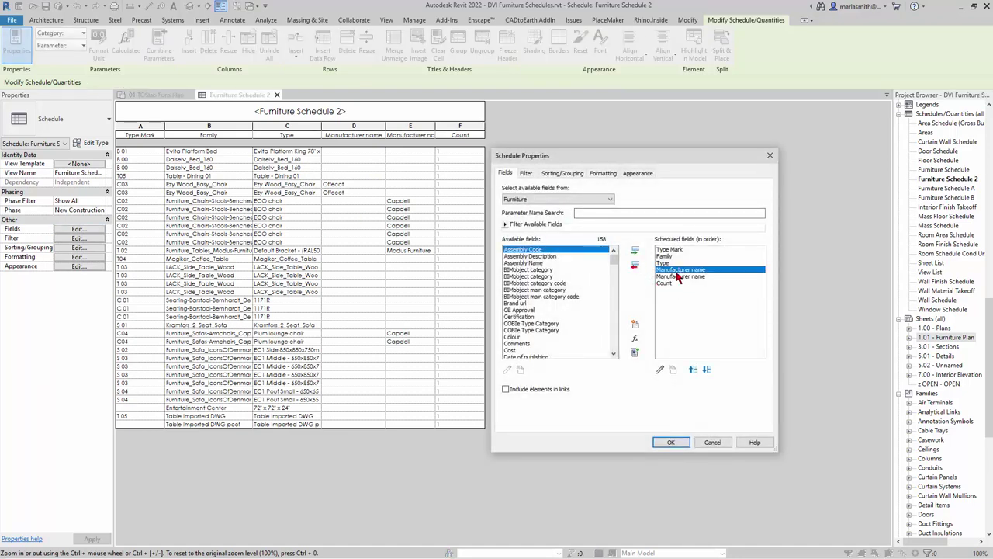
left_click(634, 265)
left_click(680, 442)
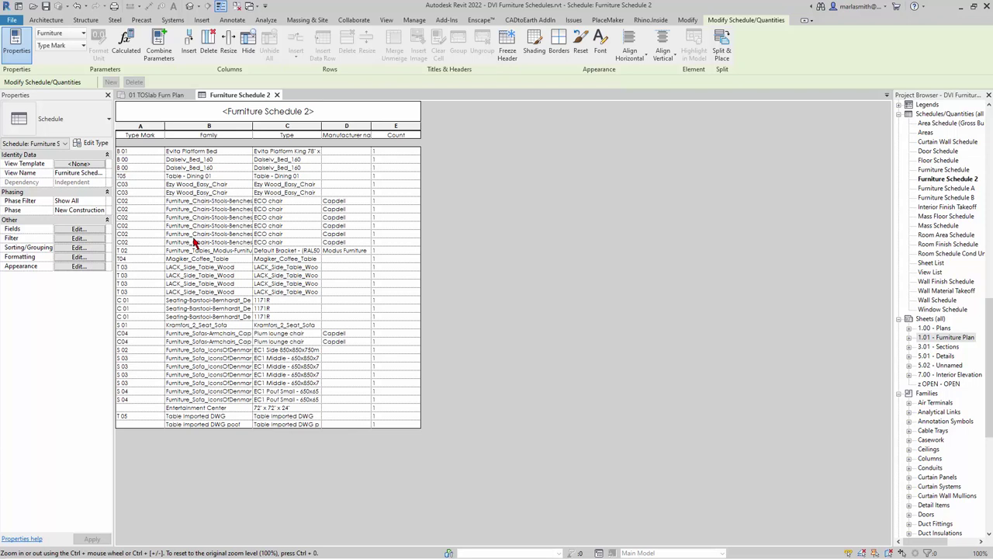
- Drag the column borders wider for the Manufacturer name and Family columns so full family names show
left_click_drag(370, 123, 394, 122)
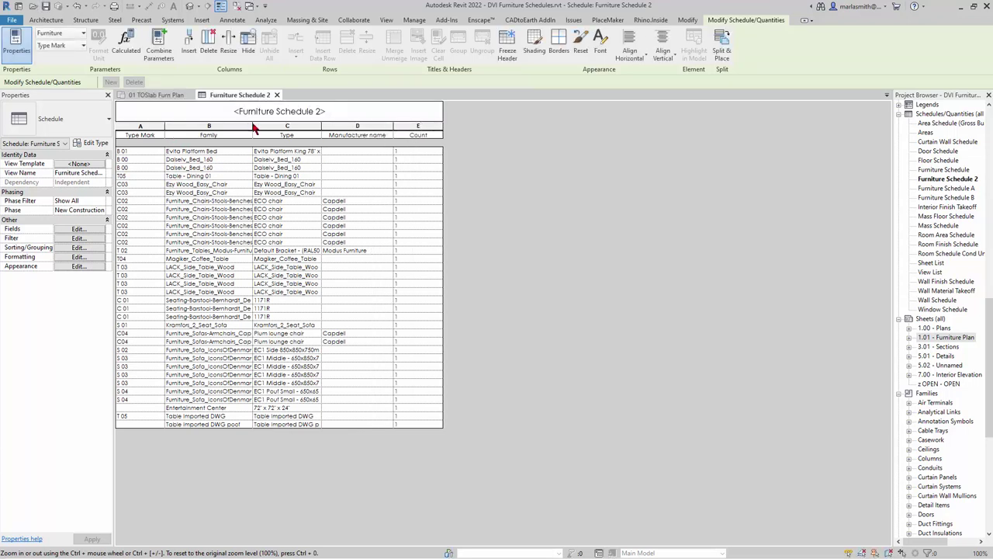
left_click_drag(252, 124, 275, 126)
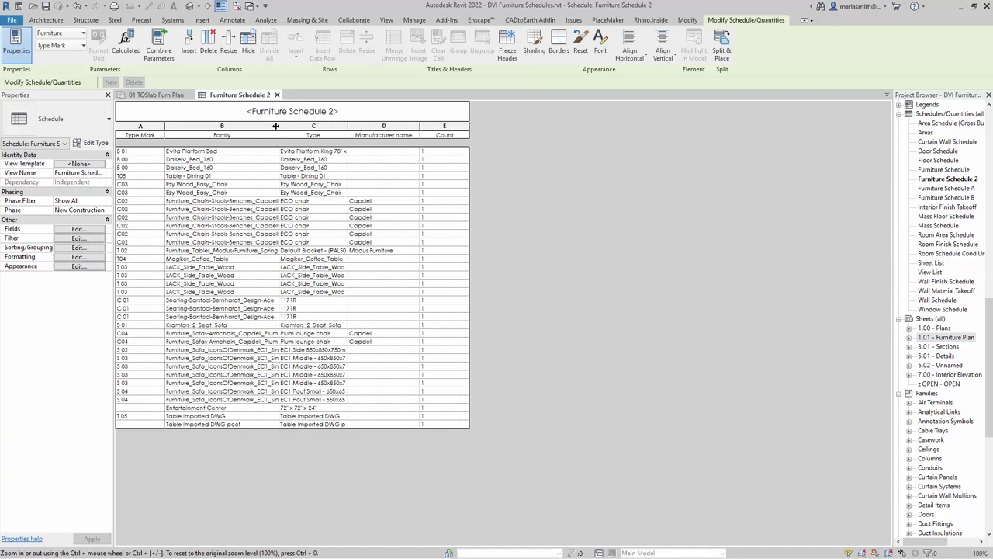
- Add the Image field to Furniture Schedule 2's fields
left_click(79, 229)
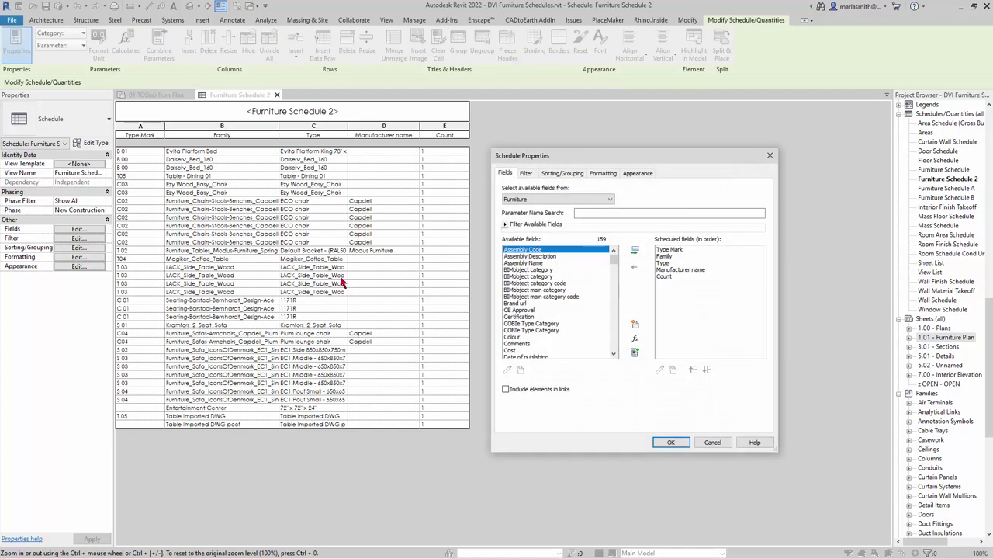
scroll(552, 321, "down", 8)
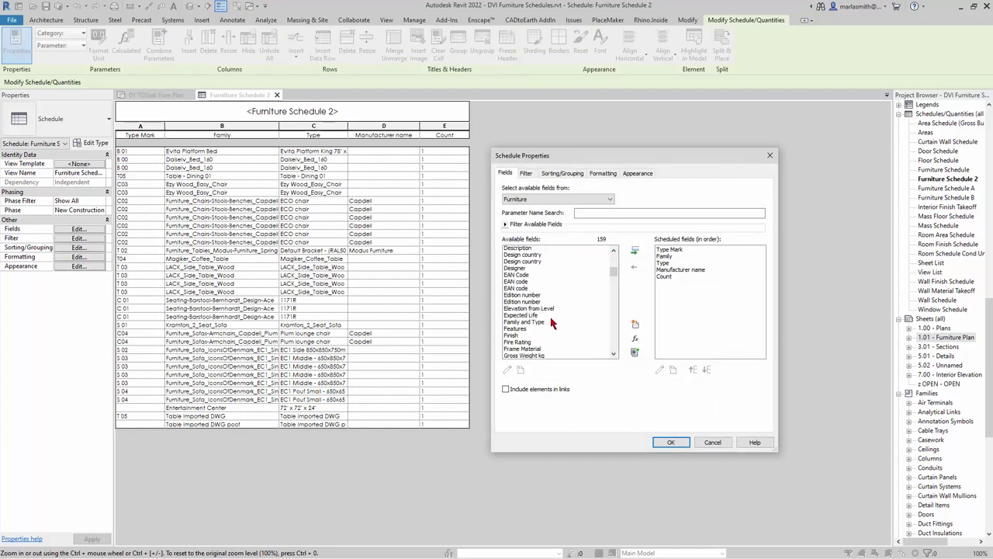
scroll(553, 321, "down", 1)
left_click(547, 316)
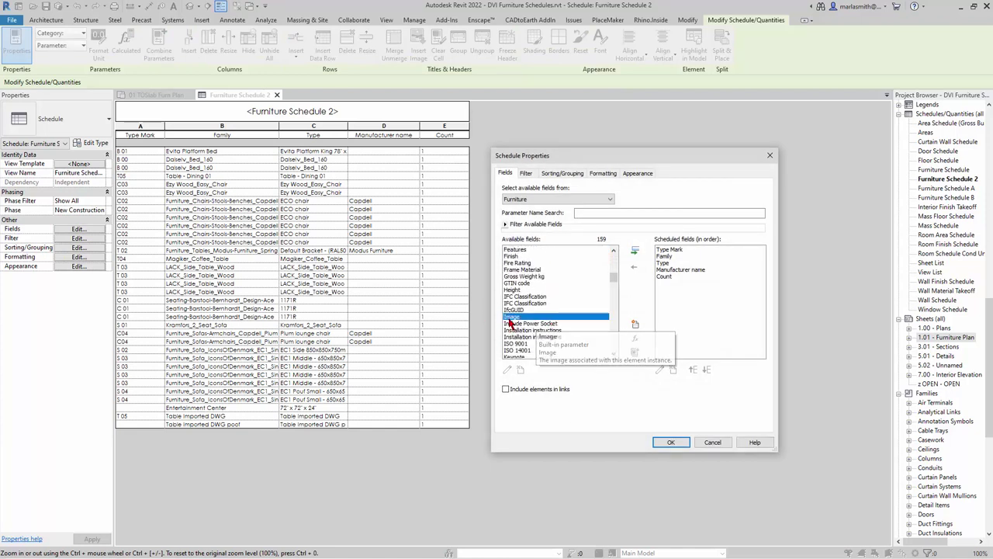
left_click(635, 251)
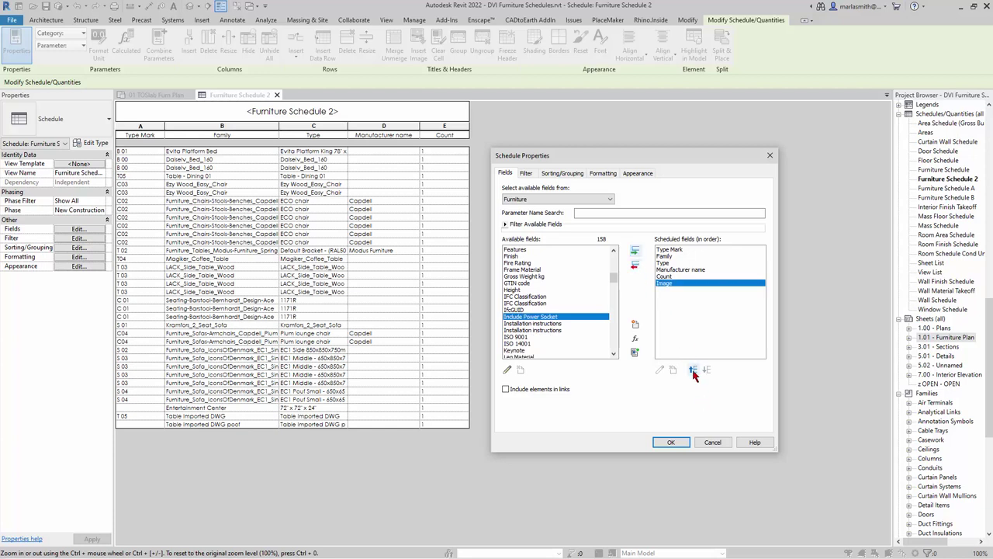
- Move Image to the top of the field order and apply the change
left_click(693, 371)
left_click(693, 370)
left_click(693, 370)
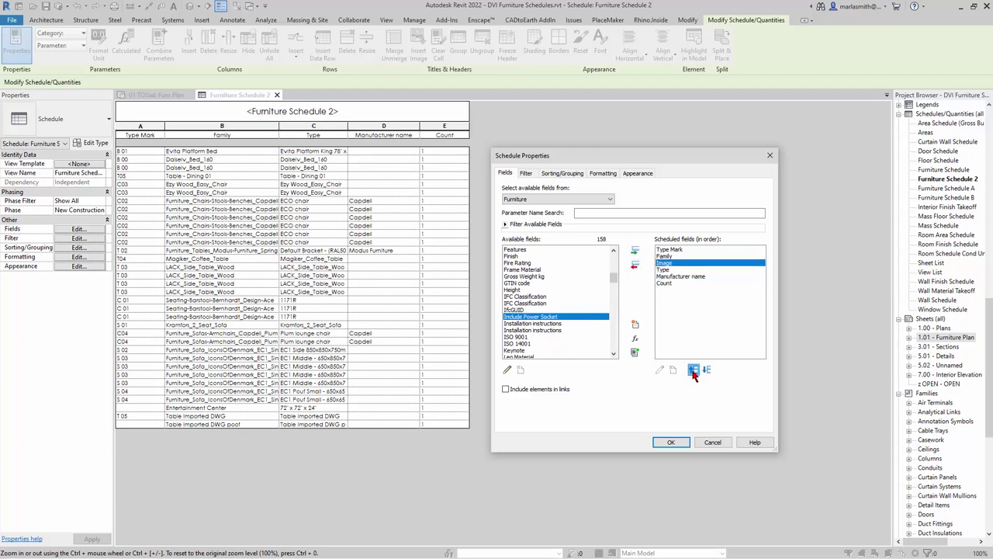
left_click(693, 370)
left_click(693, 370)
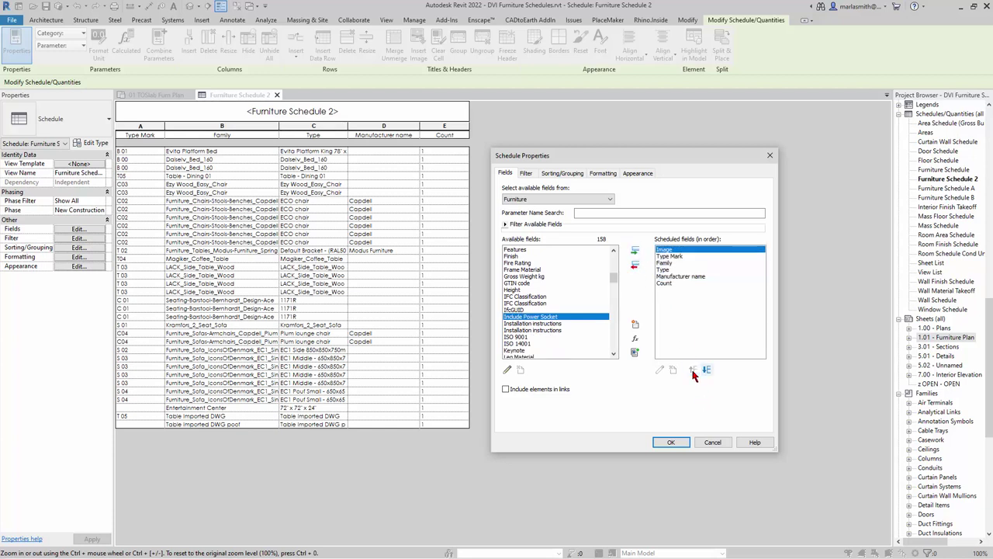
left_click(671, 442)
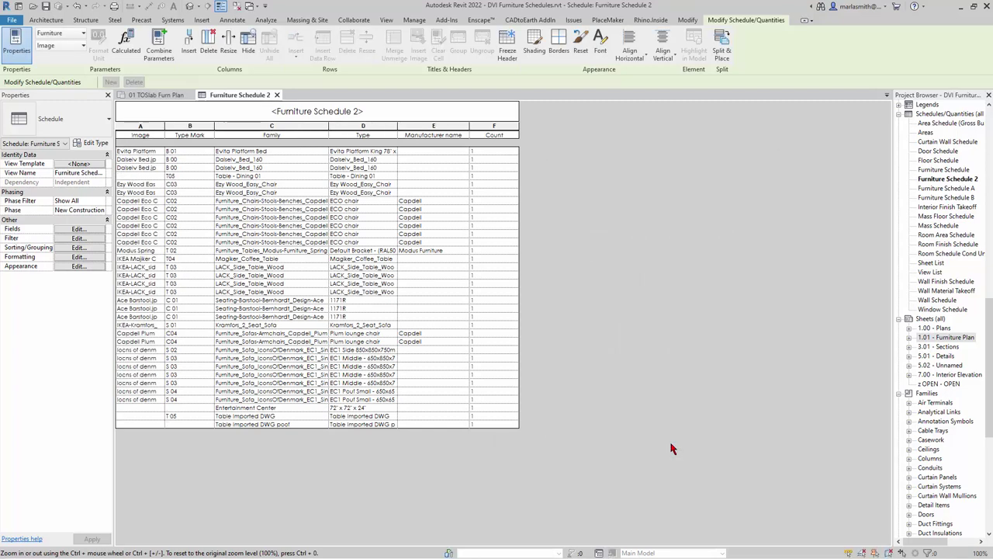